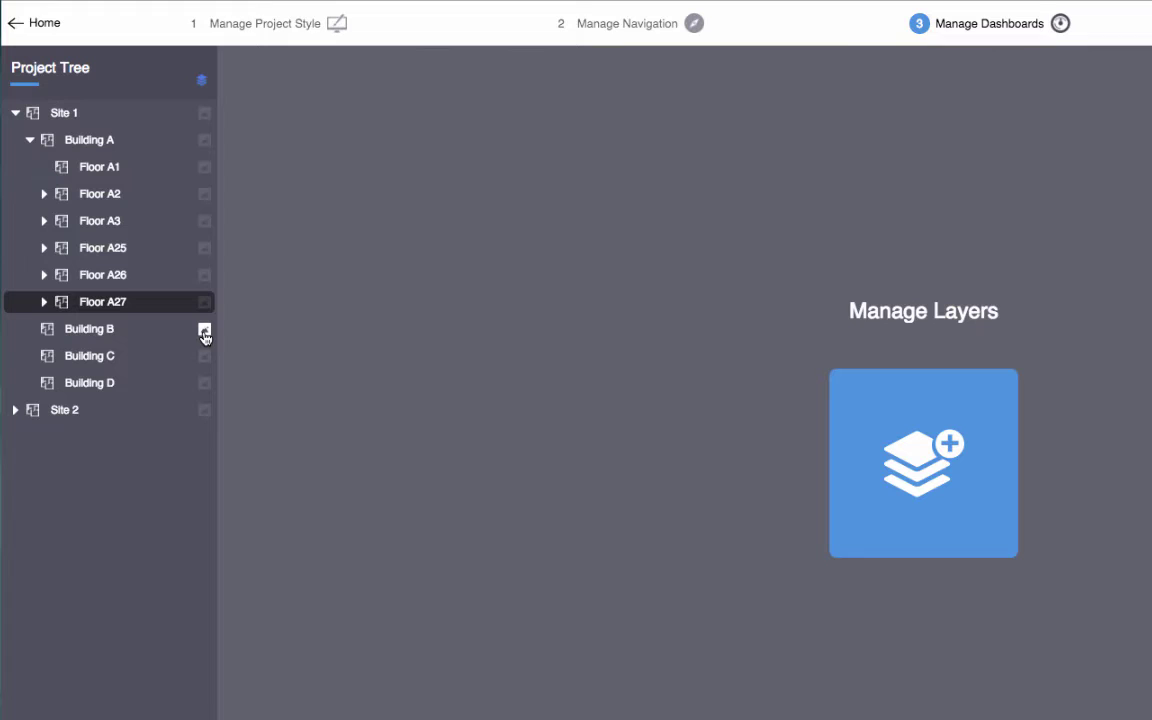
Step: Load Building copy.png as Building B's location page background image and continue
left_click(204, 332)
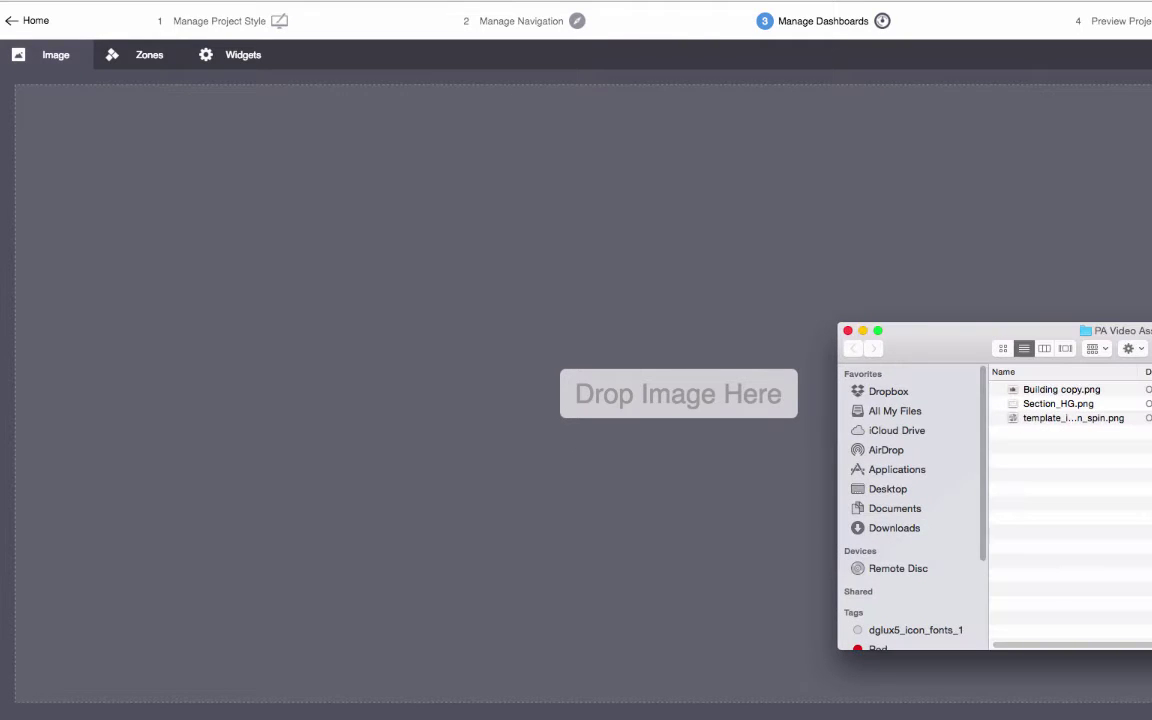
left_click(1089, 392)
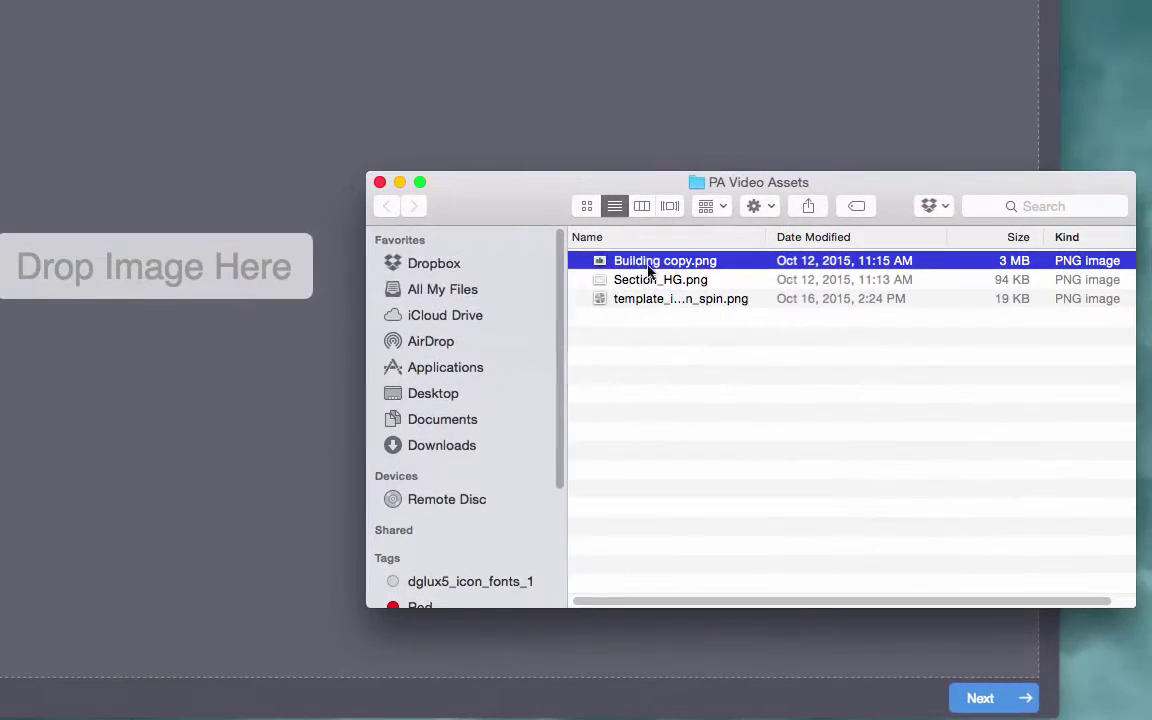
left_click_drag(1053, 393, 728, 385)
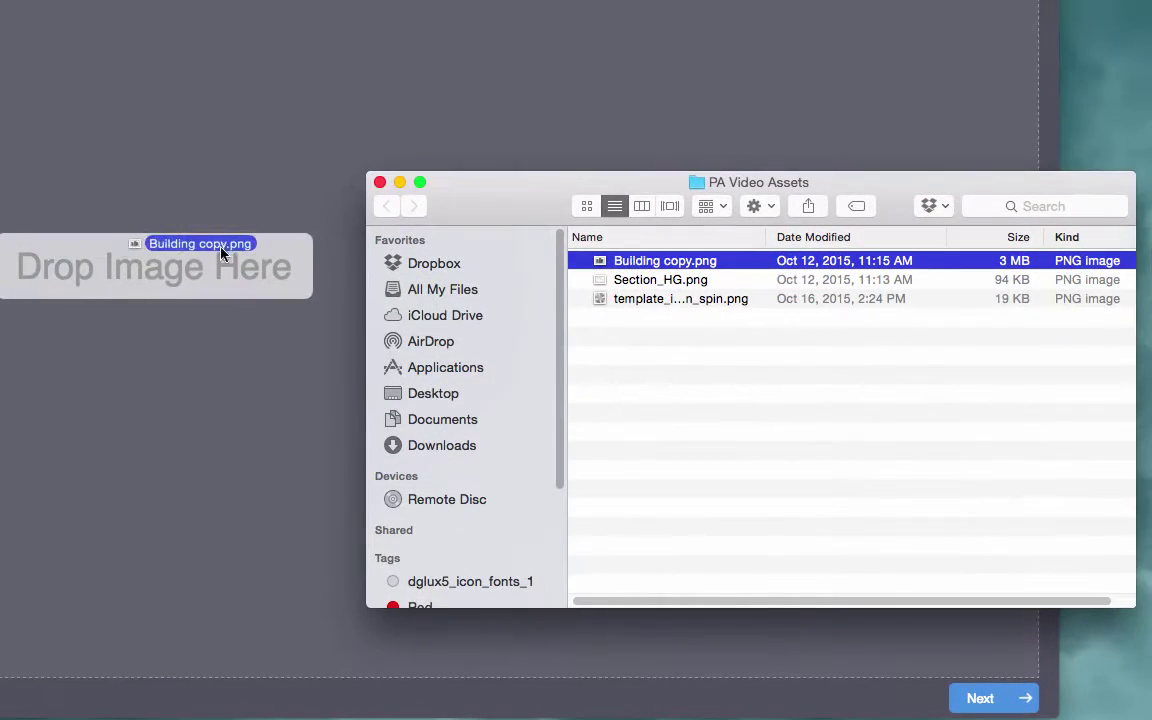
left_click_drag(222, 253, 218, 256)
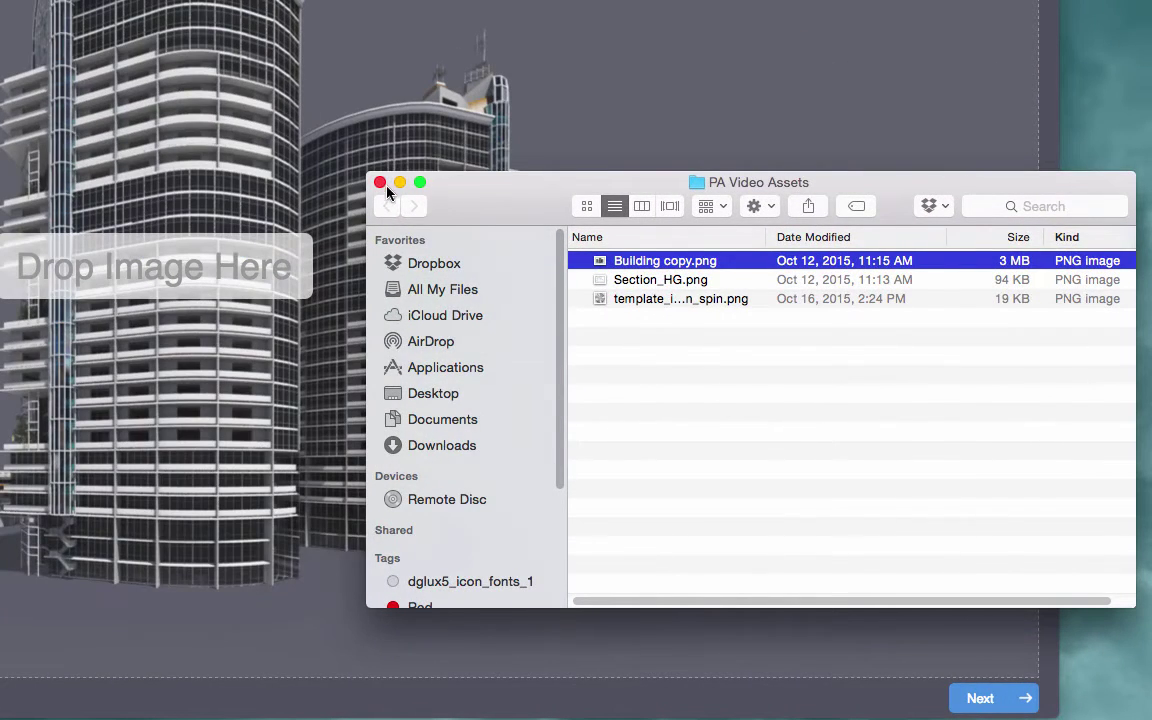
left_click(380, 182)
left_click(972, 702)
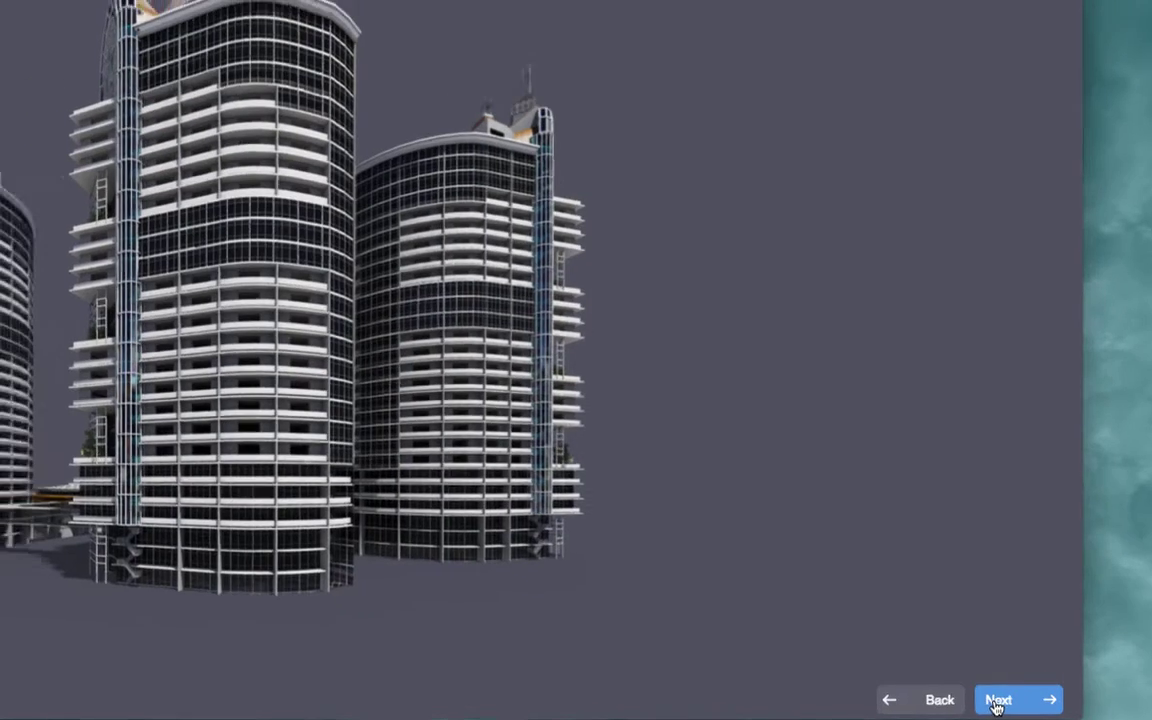
Step: Create a new zone layer group named 'Navigation' for the building image
left_click(997, 702)
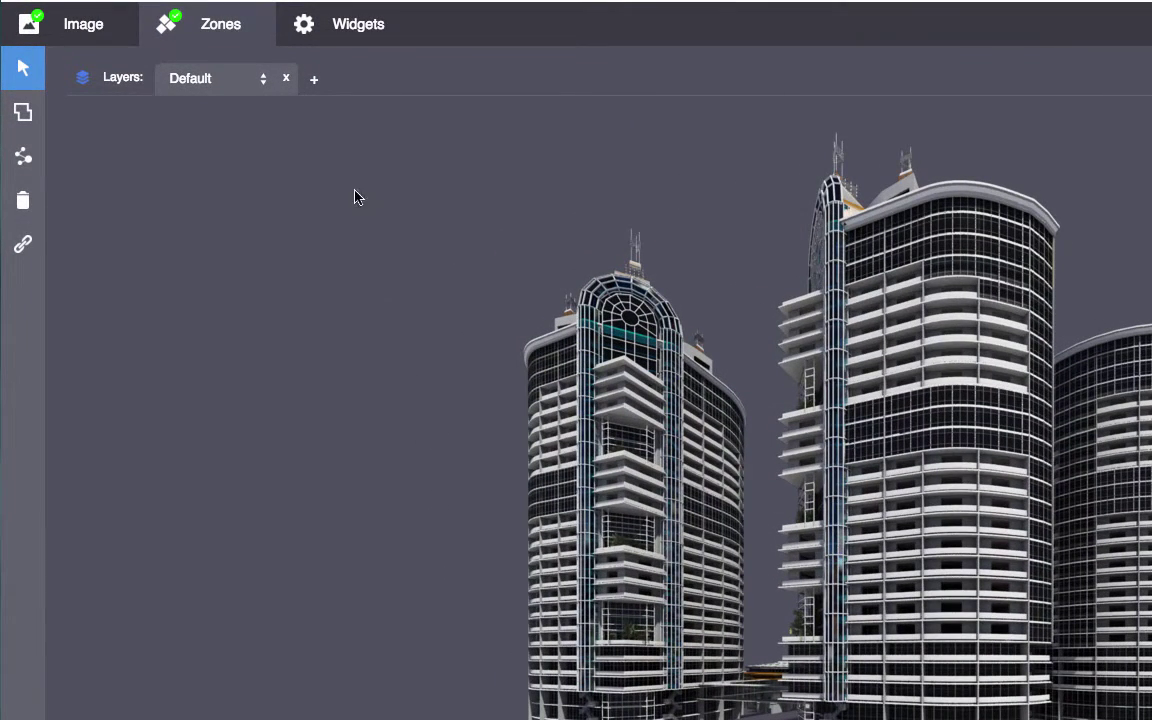
left_click(263, 79)
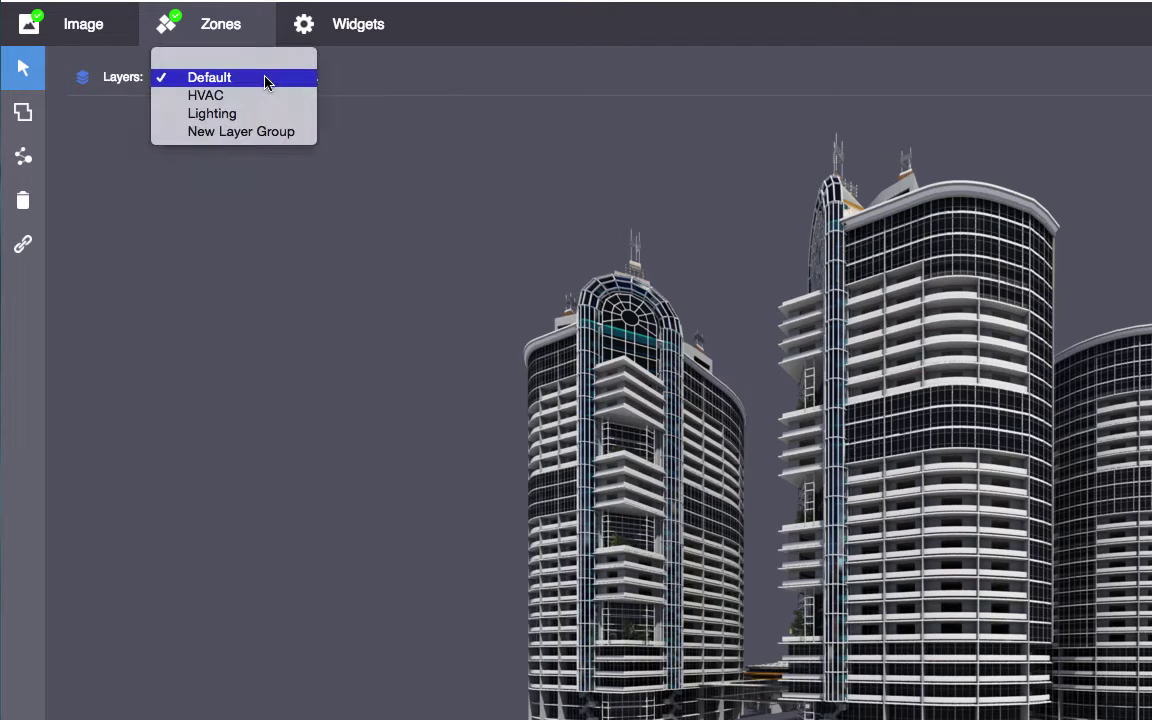
left_click(293, 132)
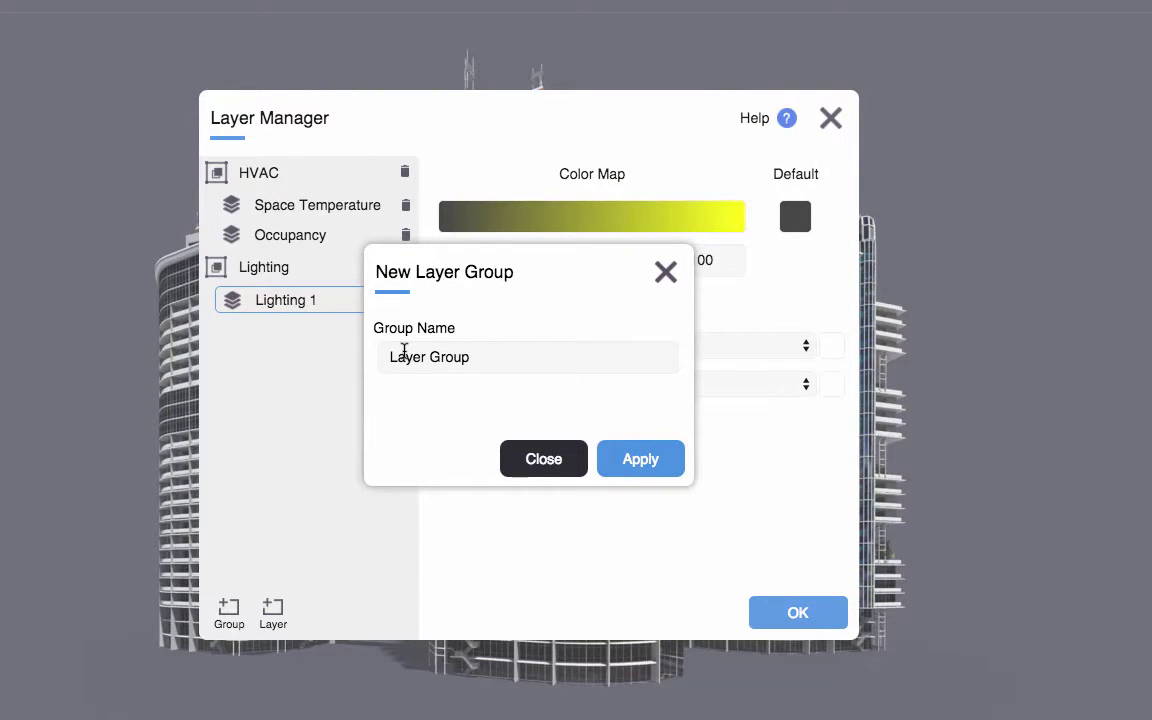
triple_click(395, 352)
type("Navigation")
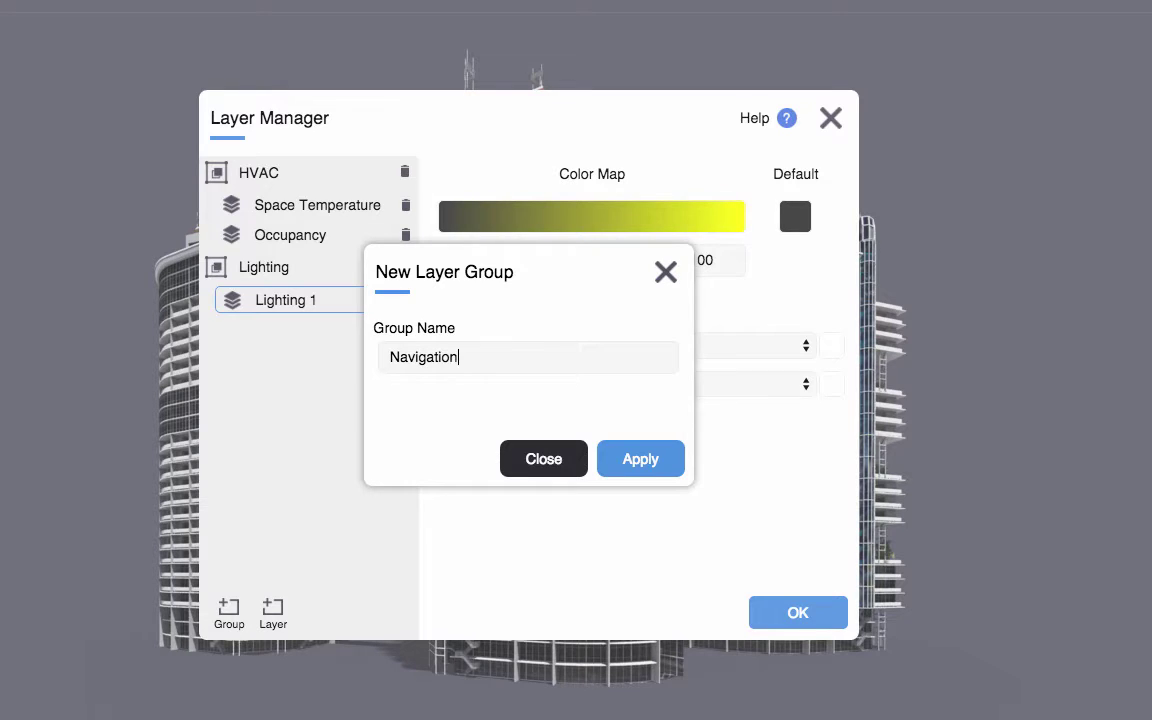
left_click(640, 460)
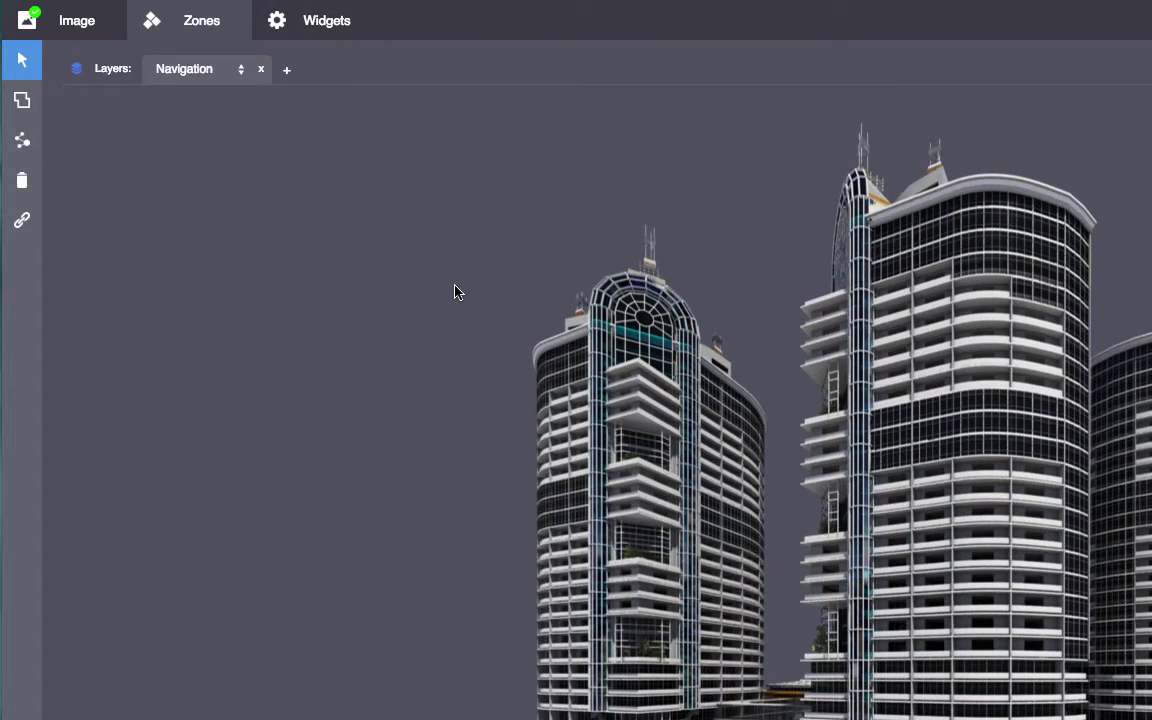
Step: Outline the central tower's top floors as a red zone and delete two stray triangular zones
left_click(22, 102)
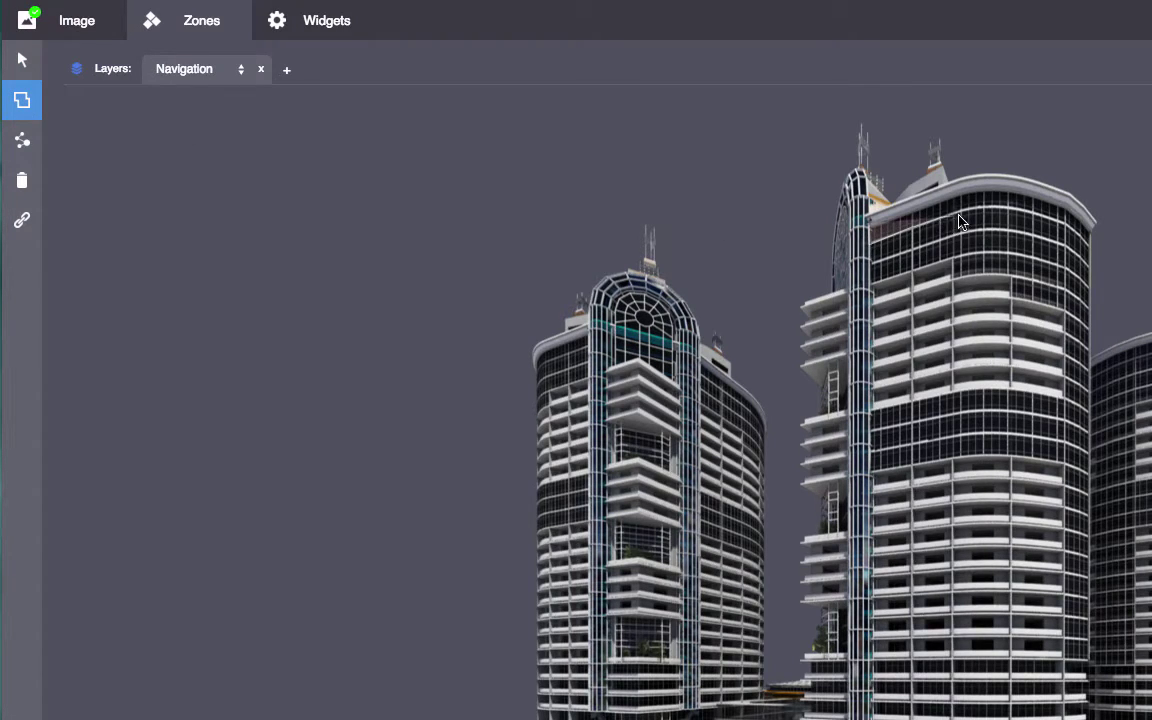
left_click(871, 233)
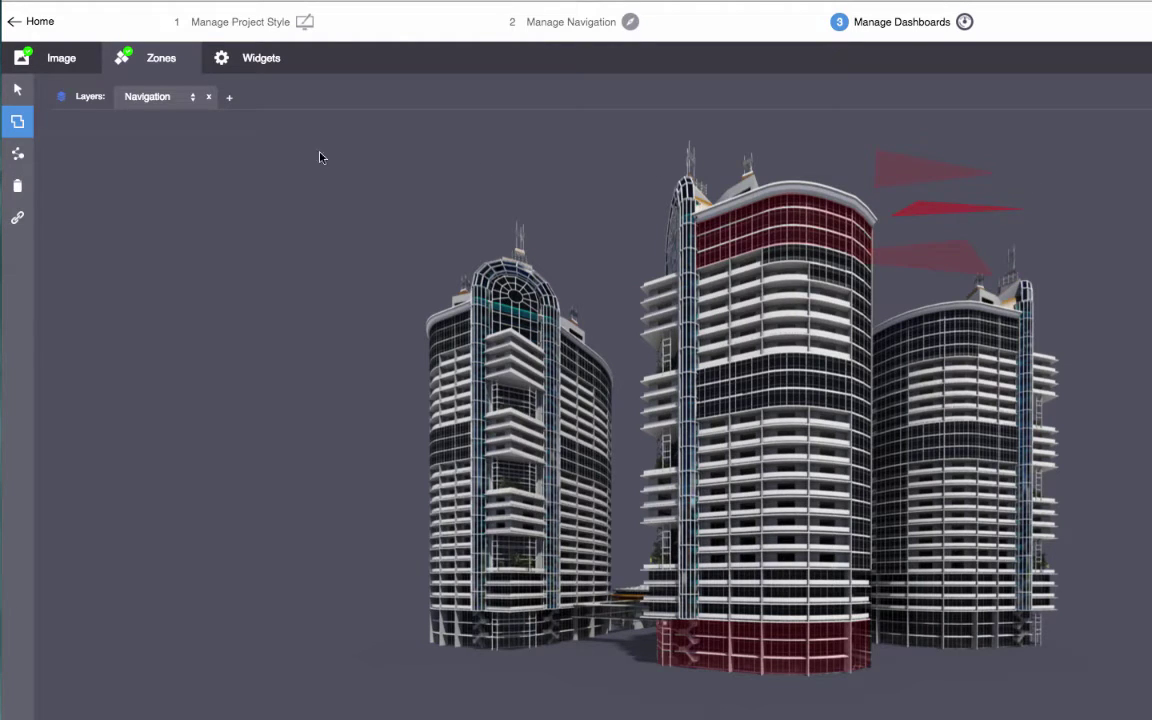
left_click(17, 90)
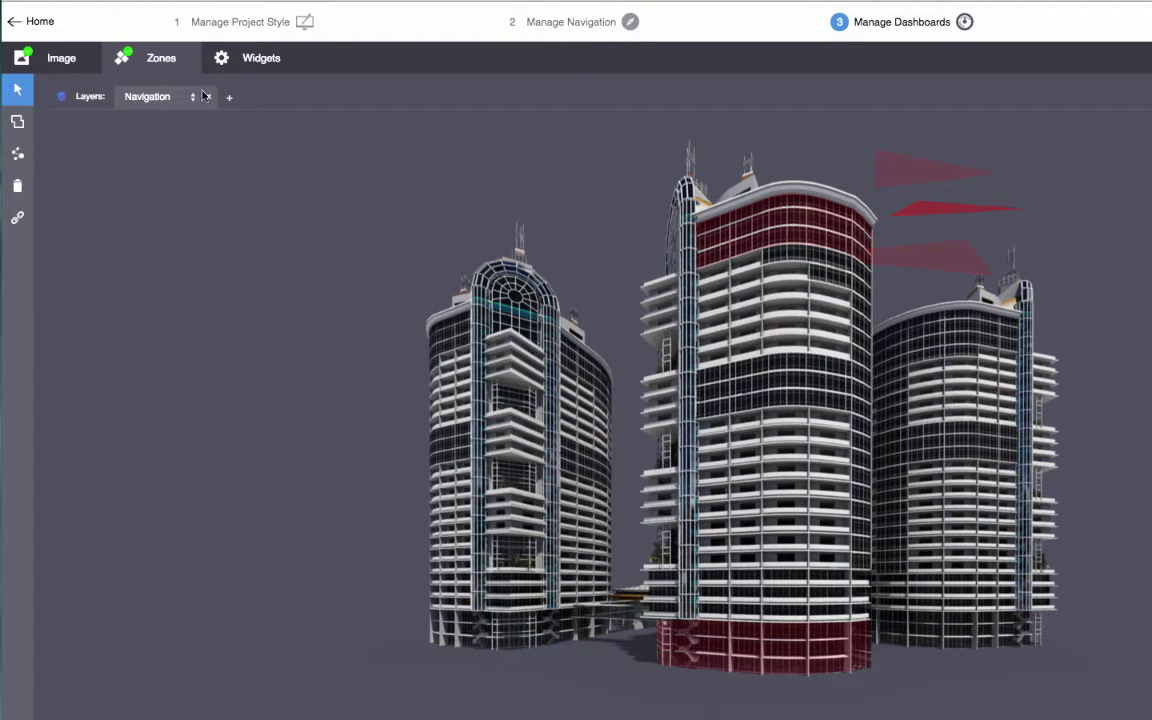
right_click(920, 175)
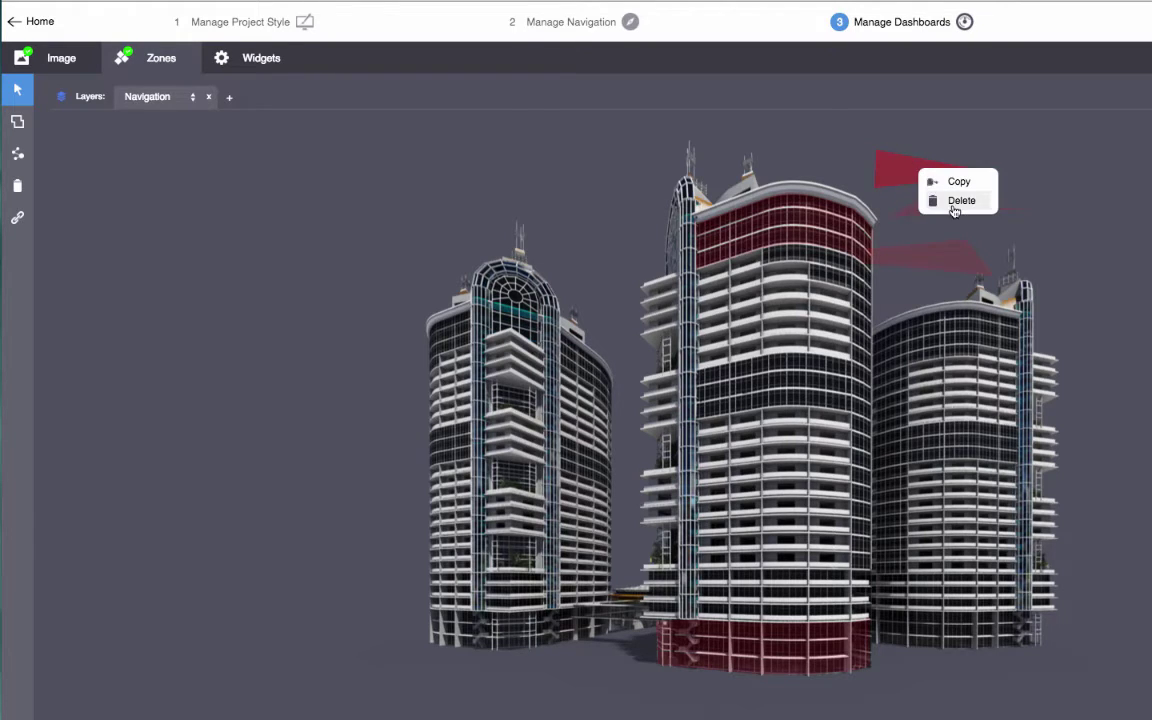
left_click(953, 202)
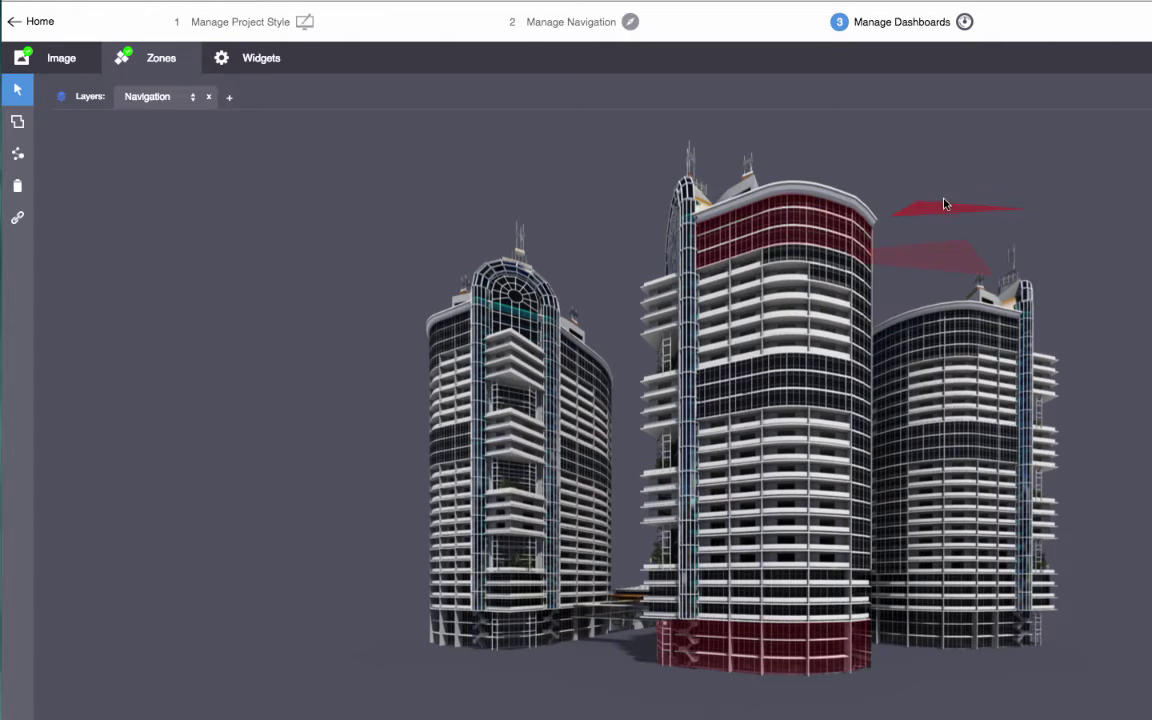
left_click(18, 192)
Step: Edit the red zone's outline points and enlarge the handles with the Vertex Size slider
left_click(18, 153)
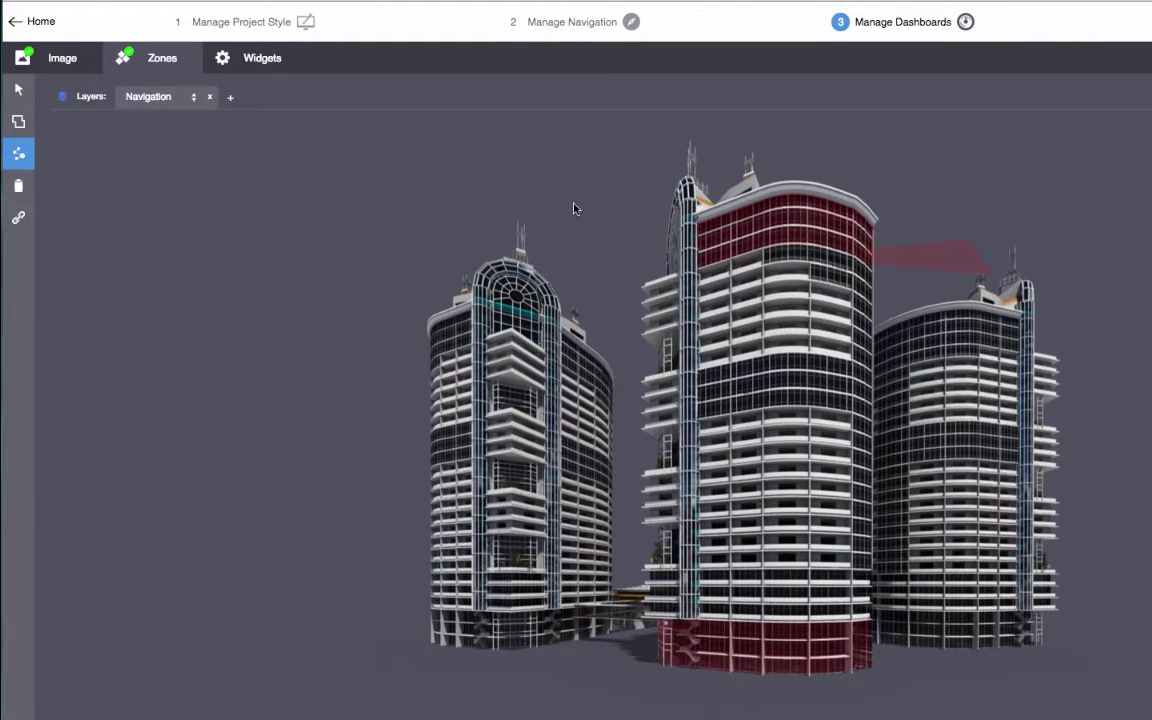
left_click(968, 240)
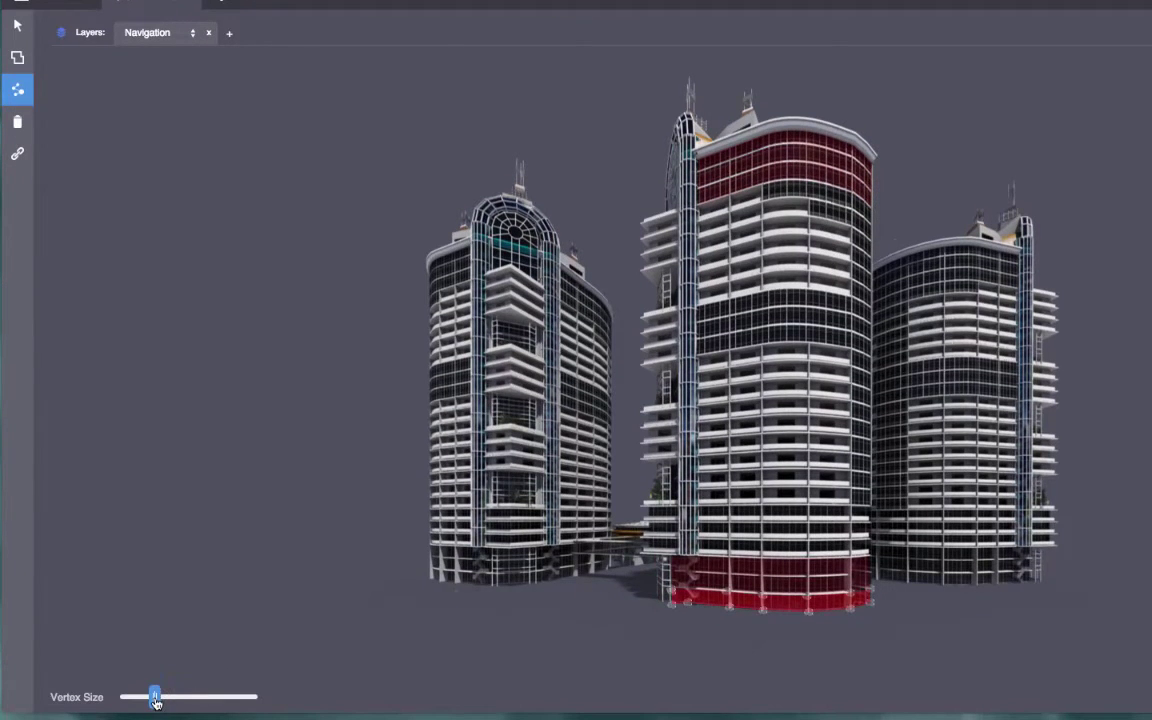
left_click_drag(156, 702, 247, 696)
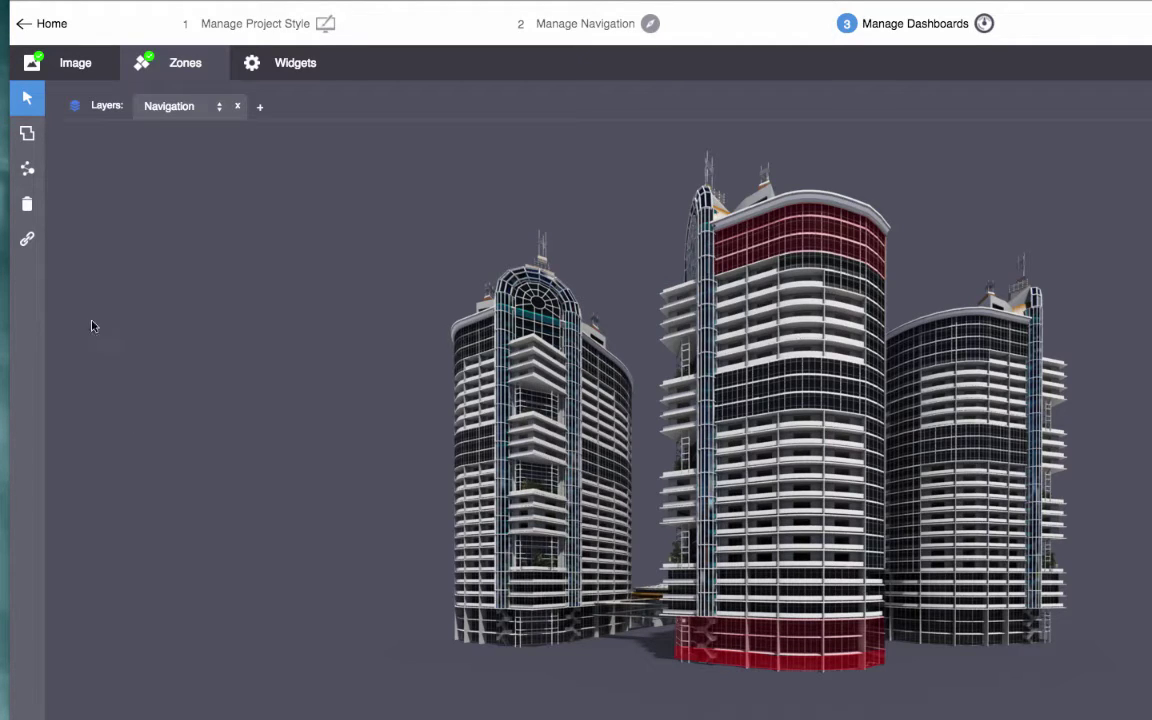
Step: Link Floors A27, A26 and A25 to the tower's upper zones, and A3 and A2 to its base
left_click(28, 241)
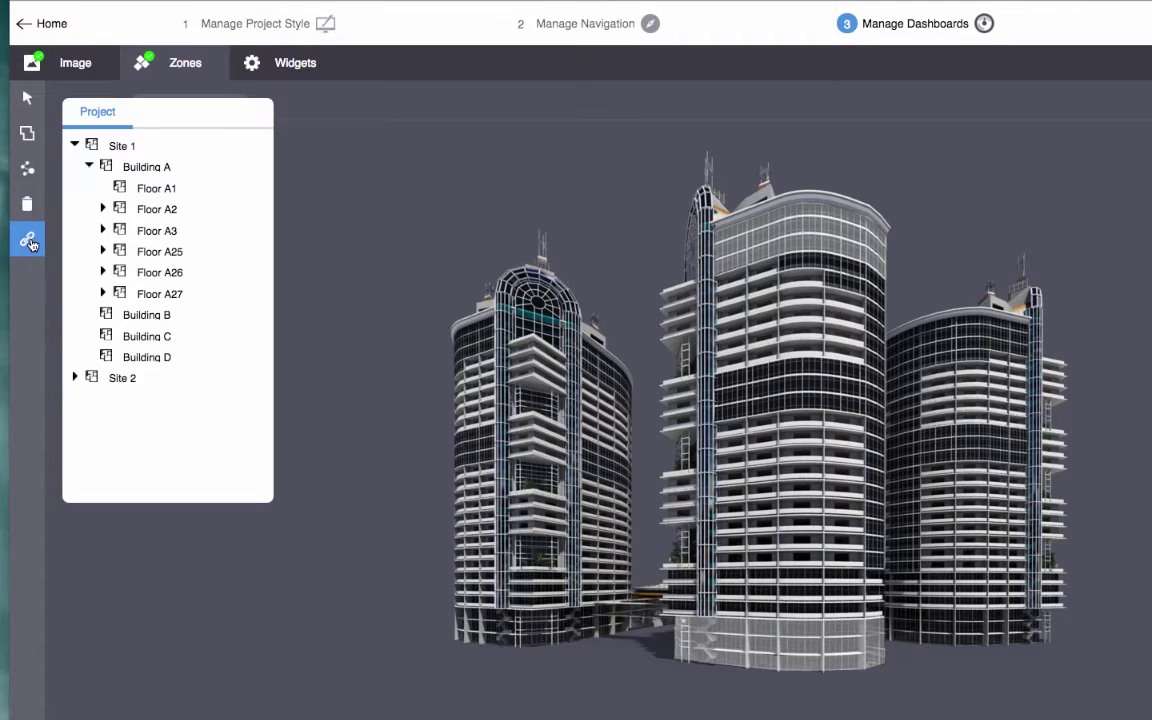
left_click_drag(158, 294, 716, 236)
left_click_drag(150, 273, 718, 270)
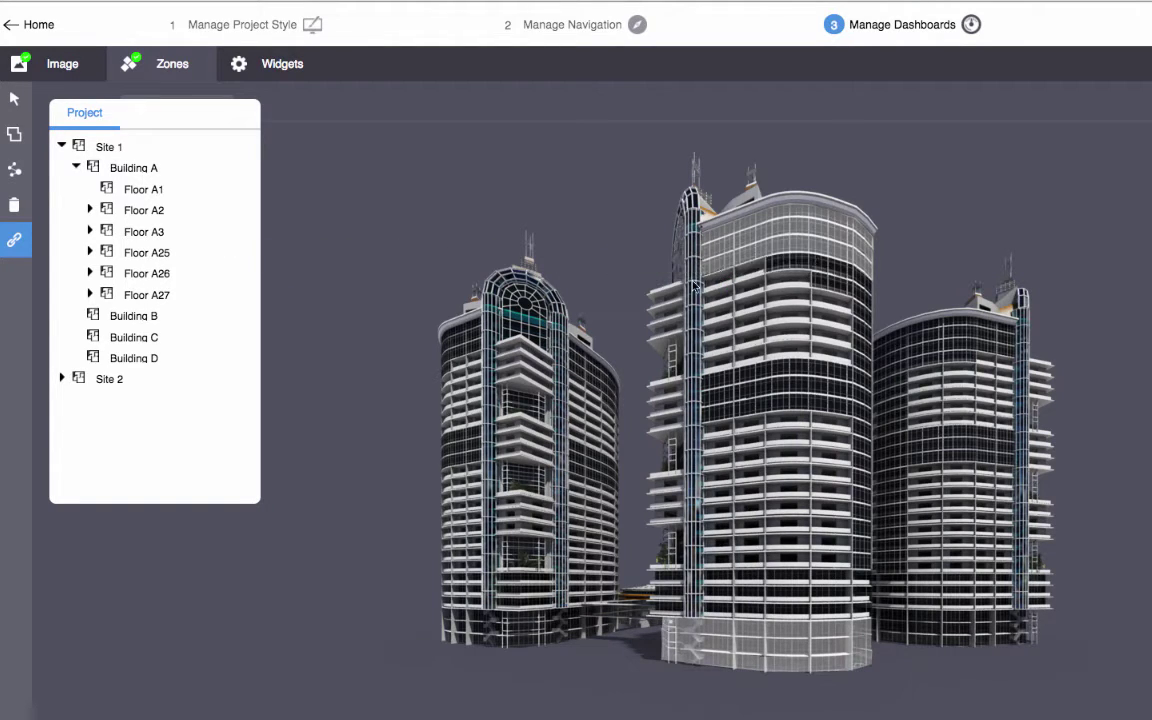
left_click_drag(136, 231, 678, 625)
left_click_drag(130, 210, 684, 650)
left_click_drag(130, 189, 695, 674)
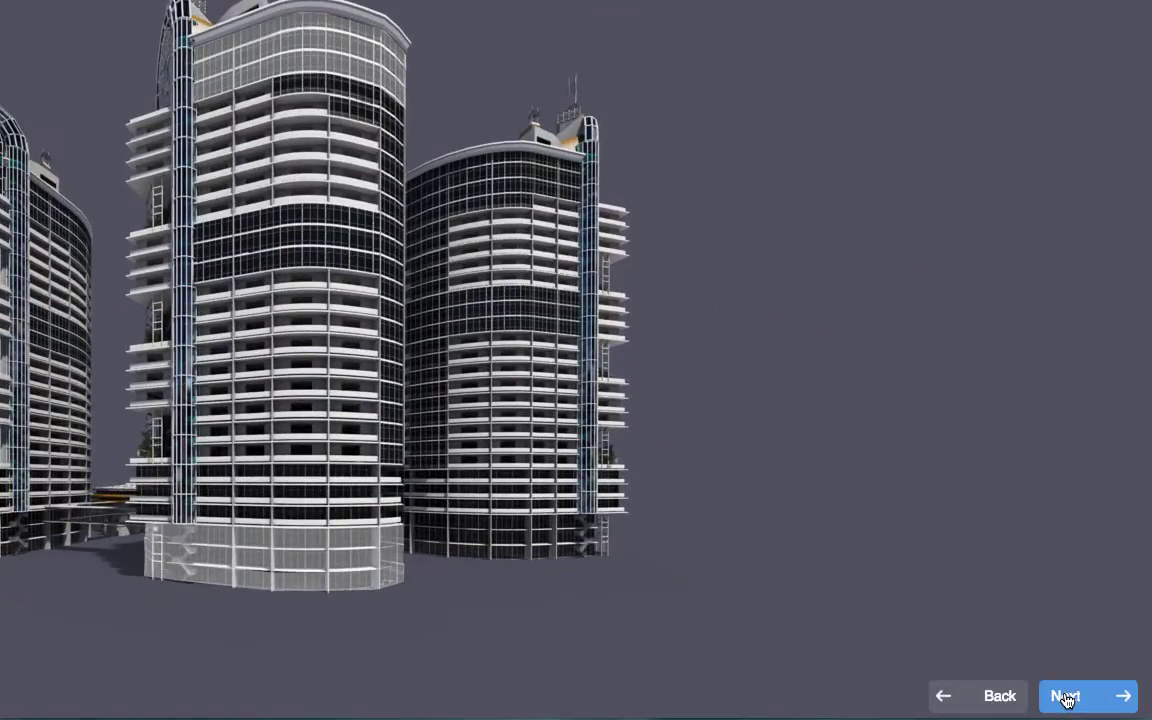
Step: Add a weather widget to the building image and change its postal code ending to 68
left_click(1067, 696)
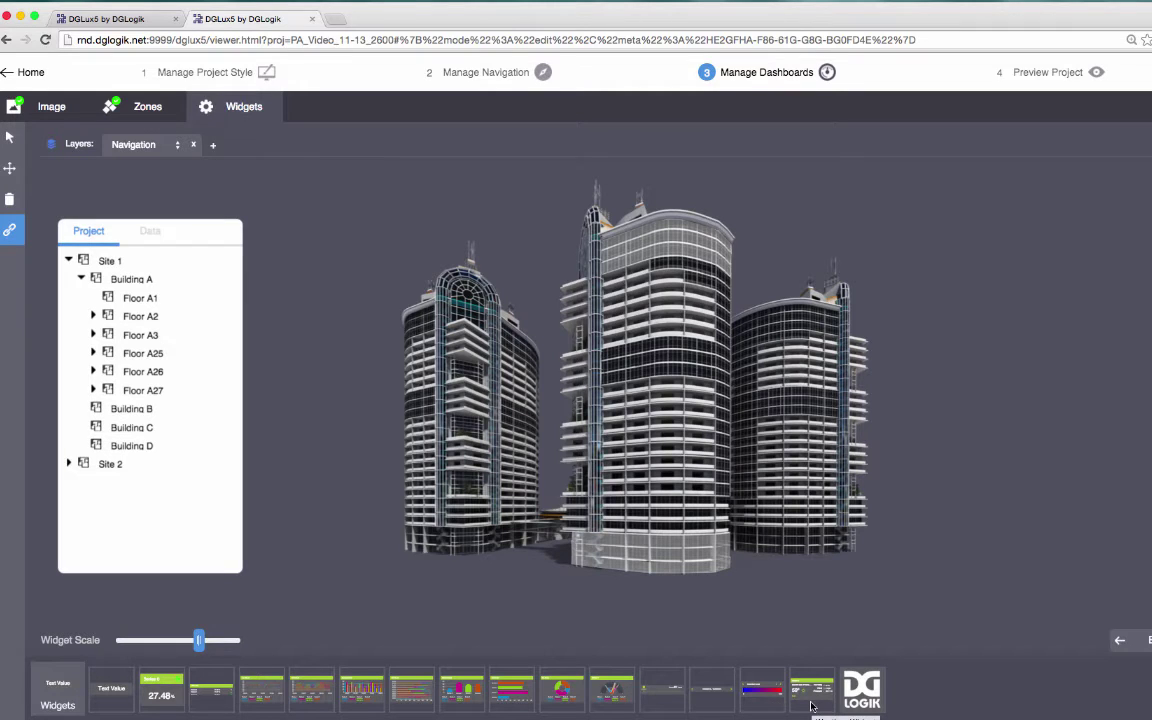
left_click_drag(811, 706, 752, 224)
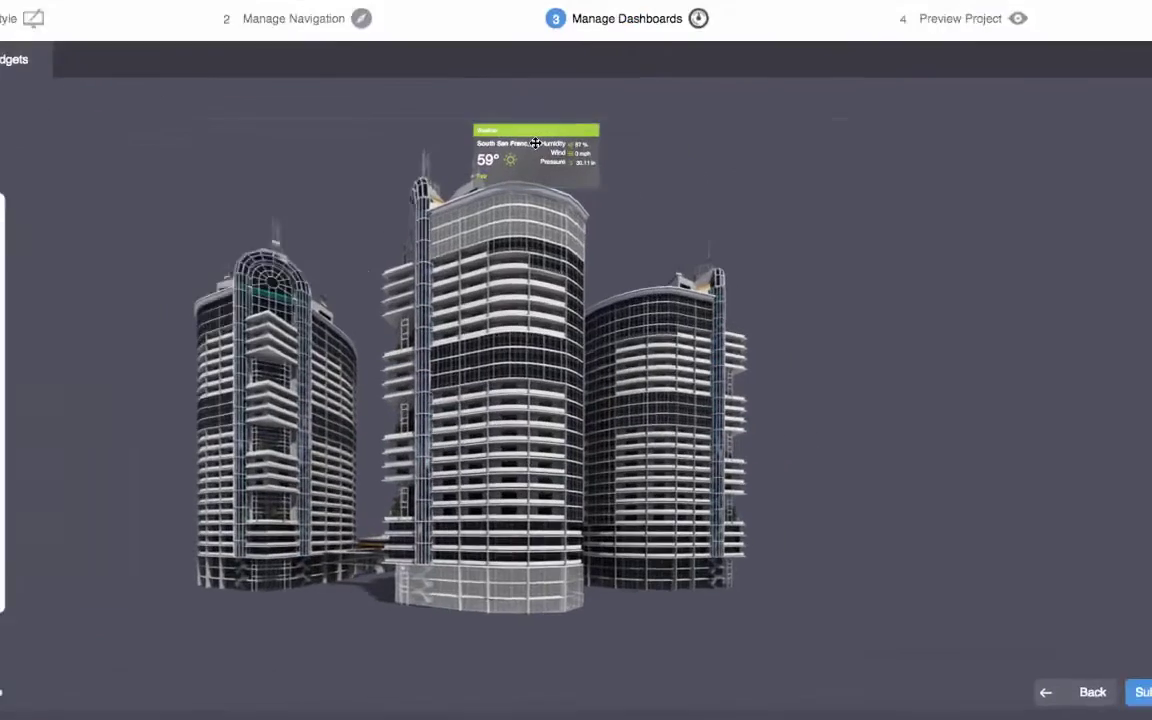
right_click(700, 190)
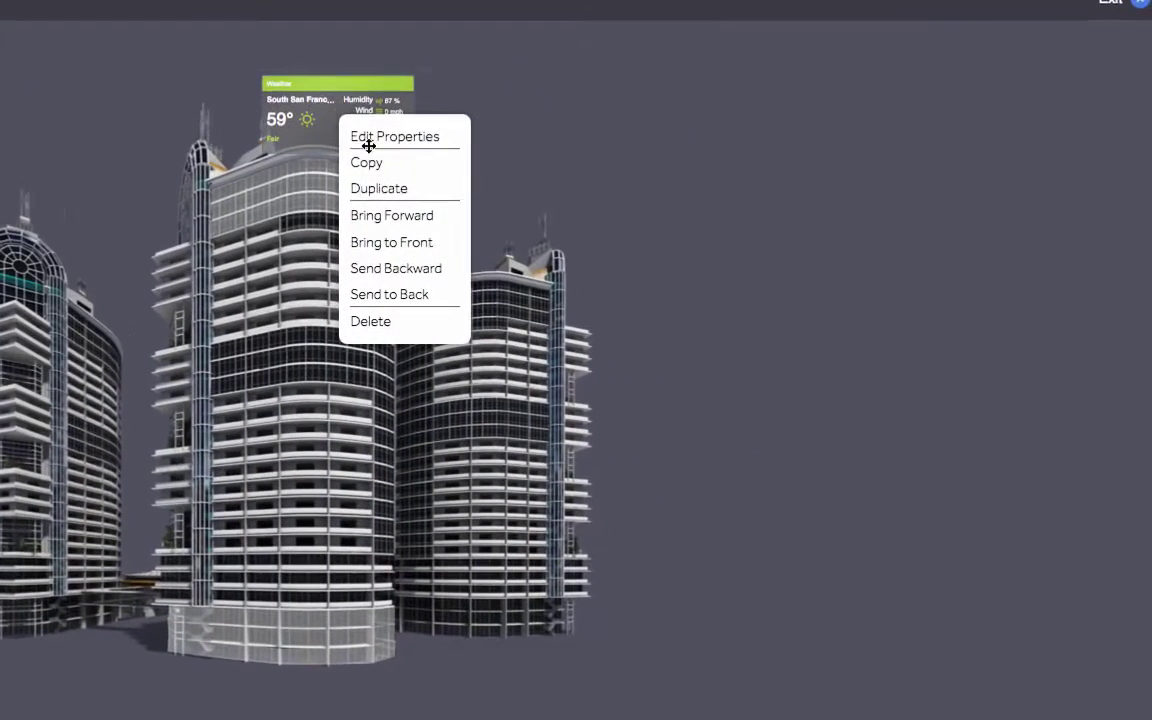
left_click(395, 139)
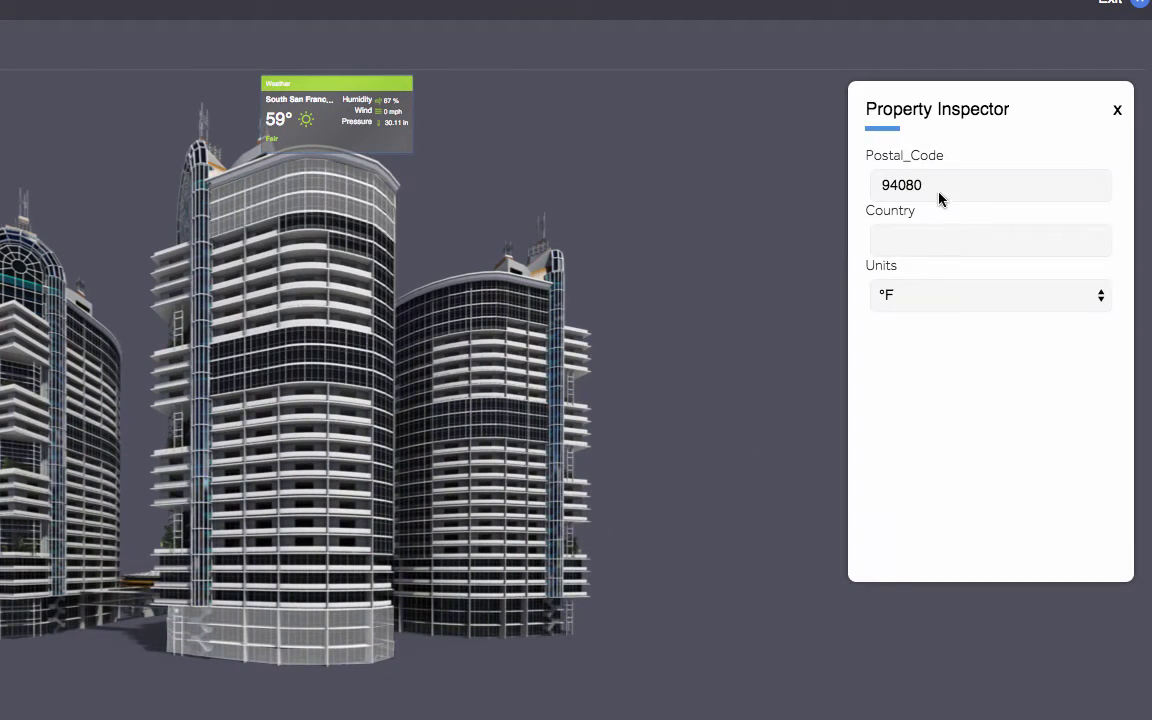
left_click(936, 196)
key("BackSpace")
key("BackSpace")
type("68")
Step: Move the weather widget up and left over the tower tops
left_click(1117, 109)
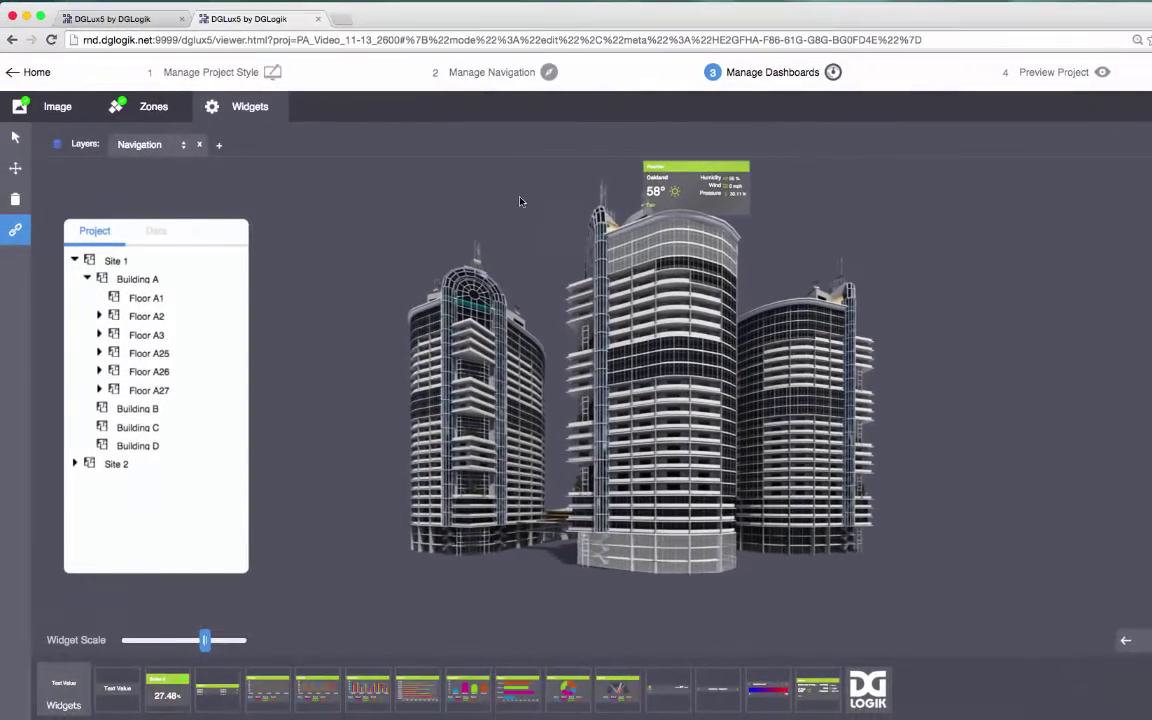
left_click_drag(566, 137, 347, 176)
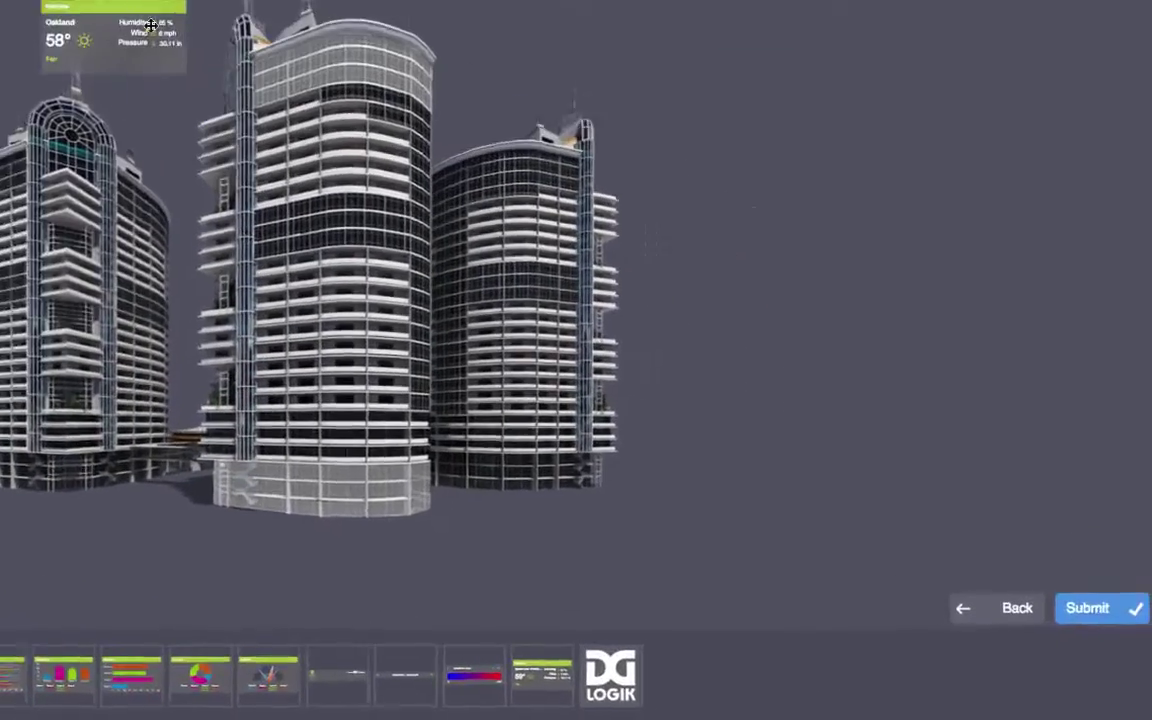
left_click_drag(150, 24, 110, 0)
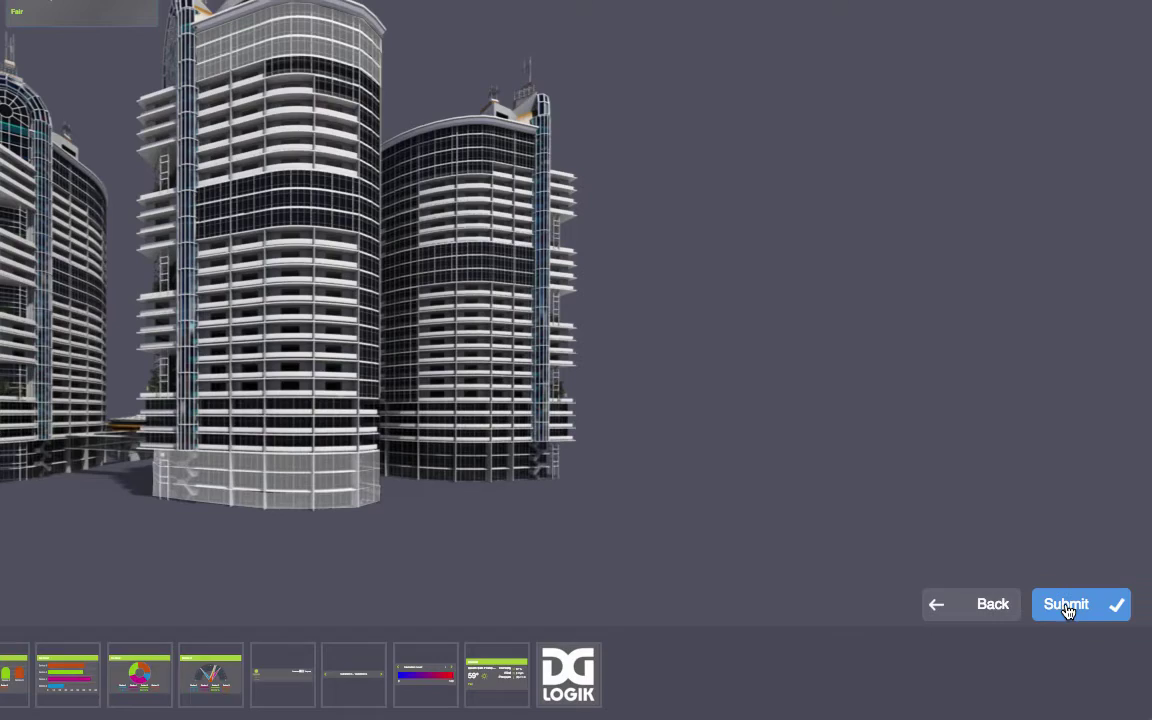
Step: Submit the building page and follow a floor zone to Floor A27's empty page
left_click(1069, 607)
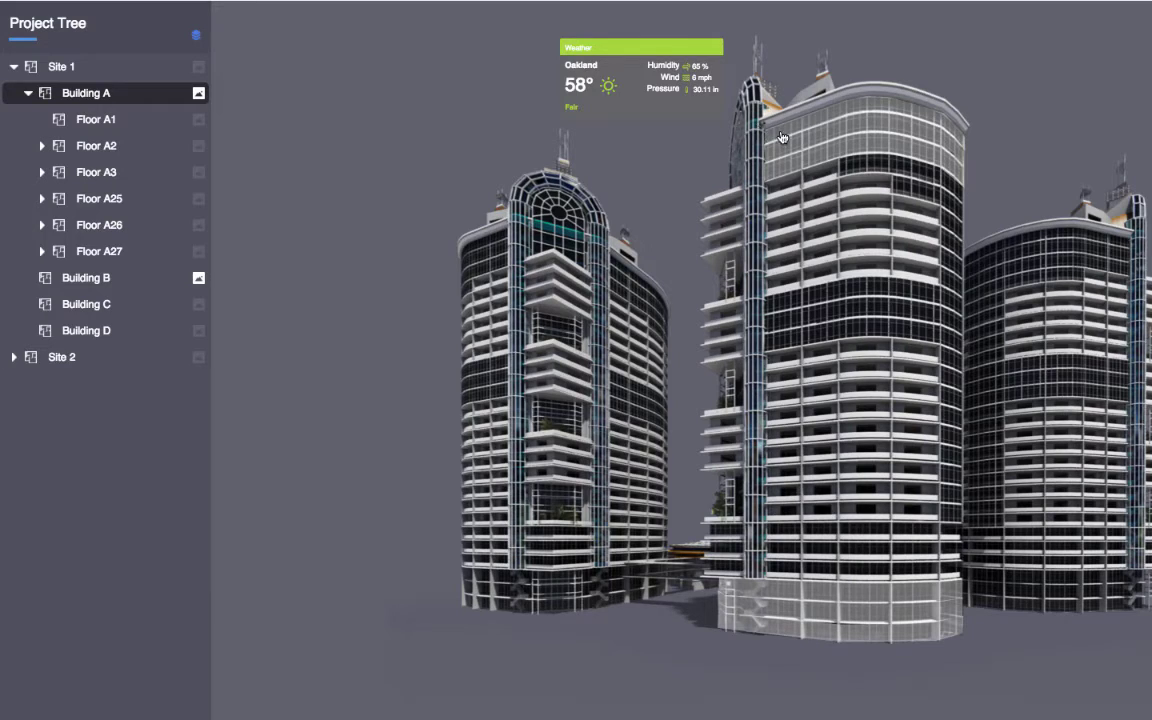
mouse_move(782, 137)
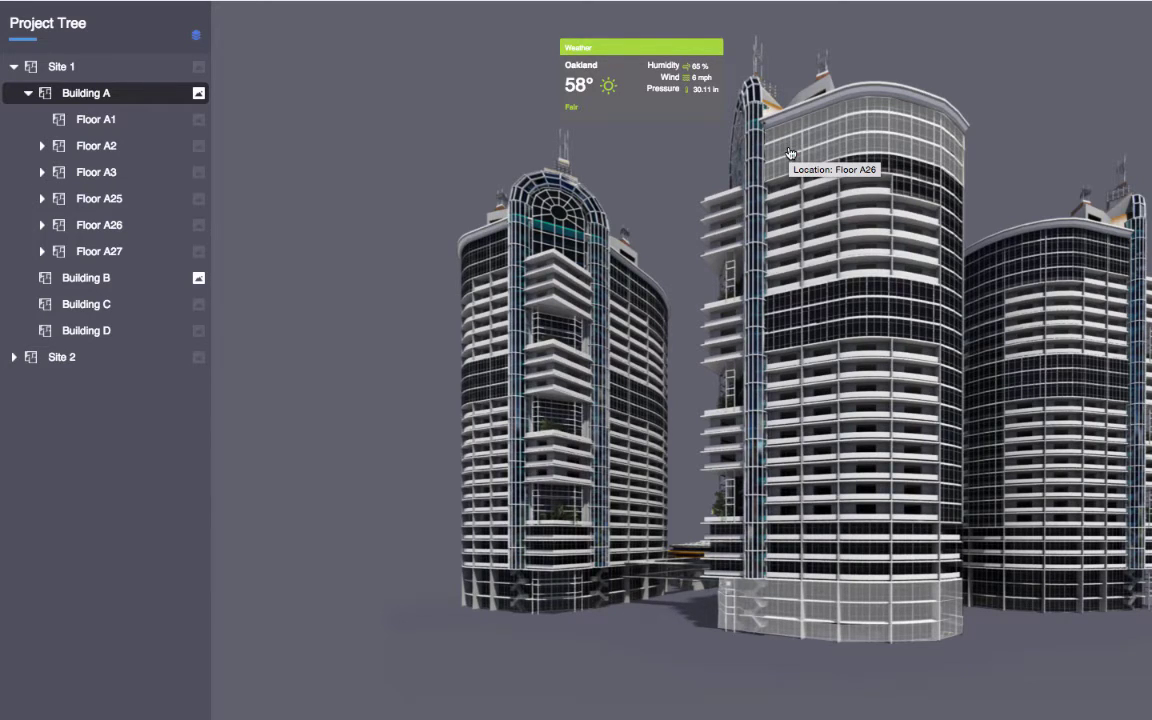
left_click(790, 167)
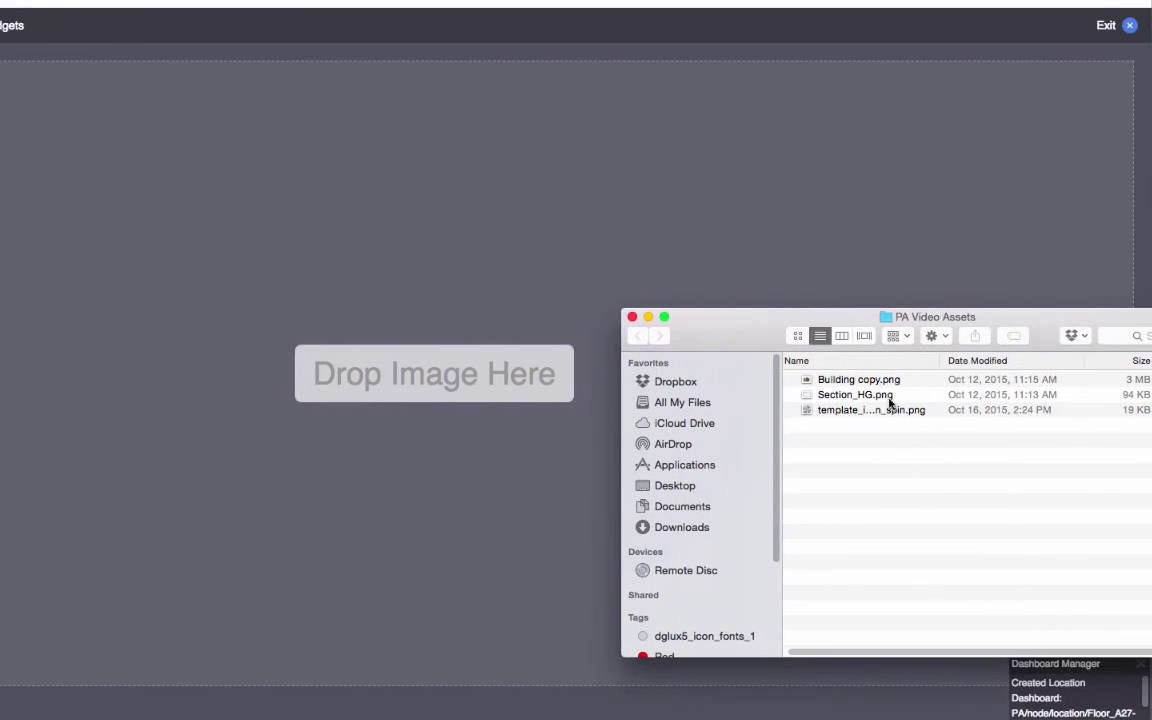
Step: Load Section_HG.png as Floor A27's plan image and start zone editing on the Default layer
left_click(981, 407)
left_click_drag(994, 392, 628, 385)
left_click_drag(521, 388, 453, 390)
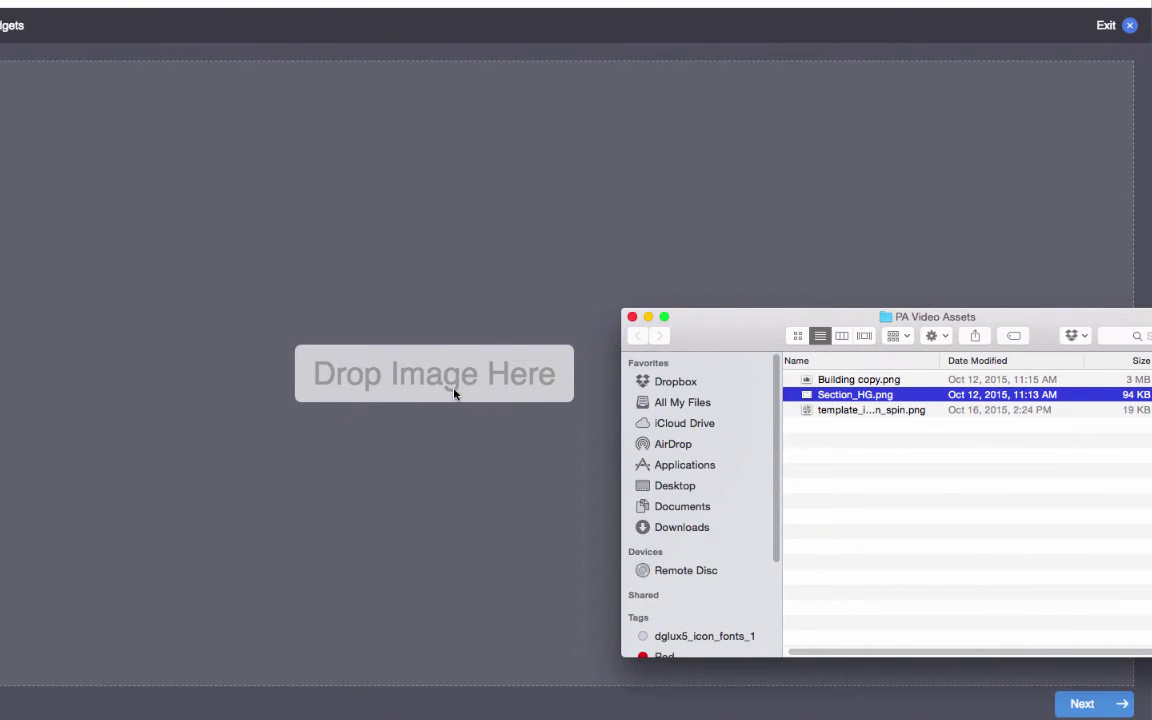
left_click(632, 316)
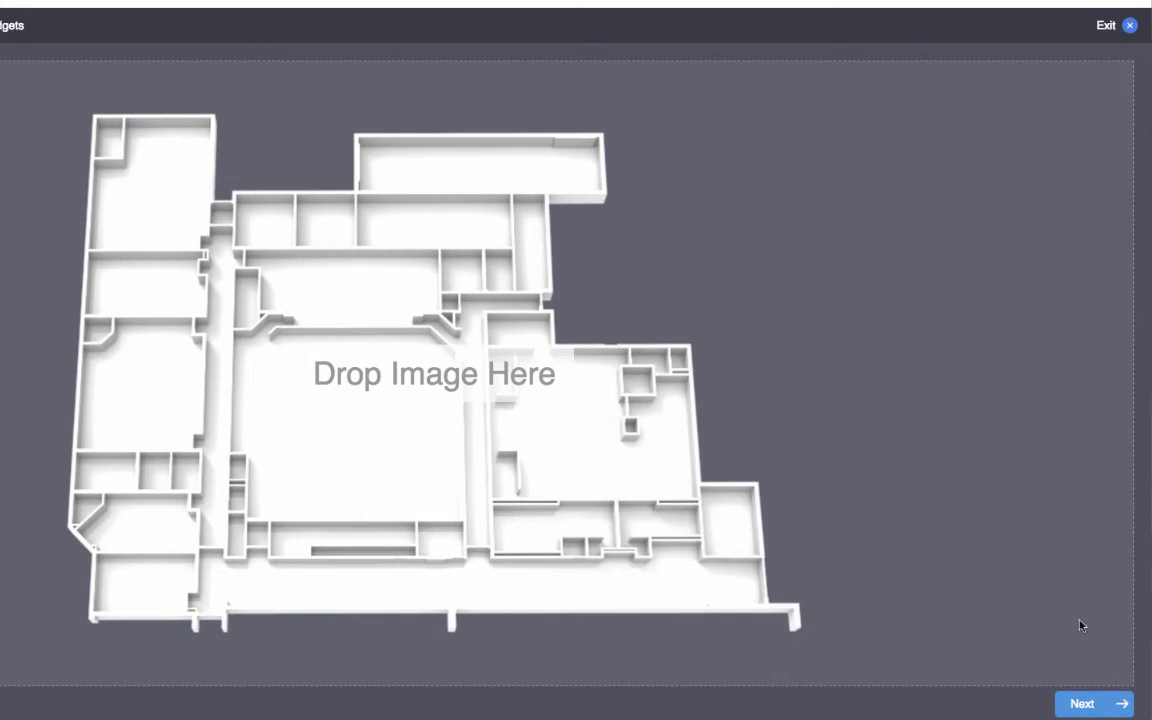
left_click(1078, 703)
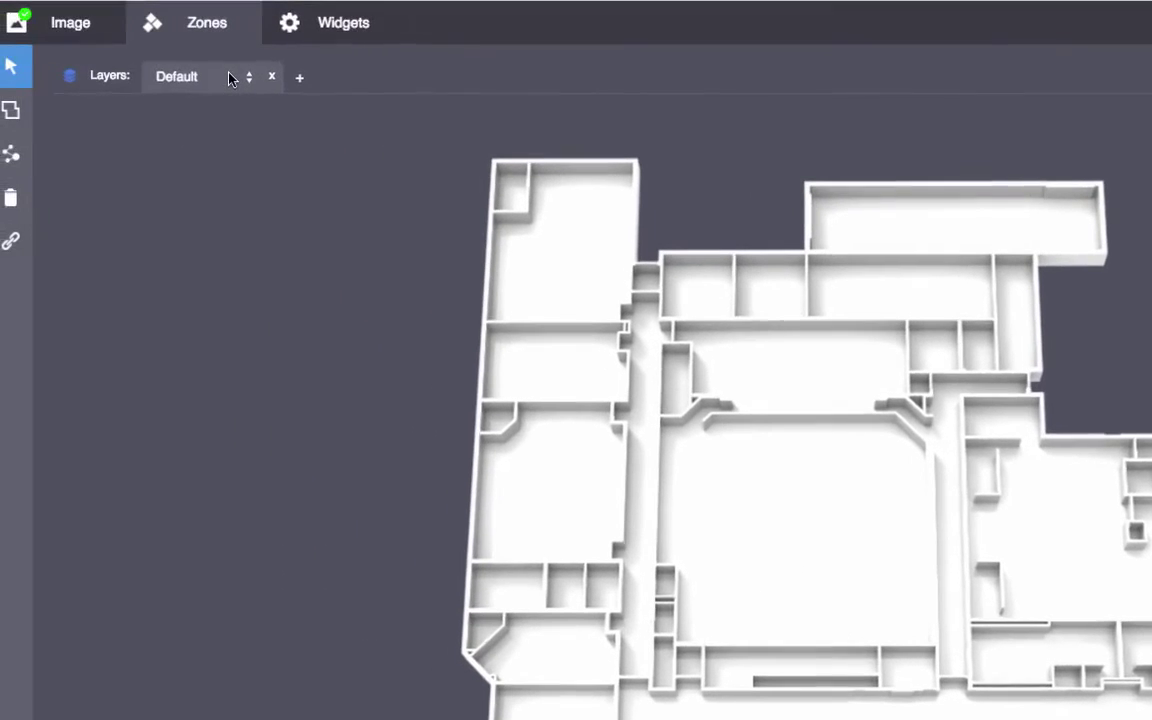
left_click(241, 77)
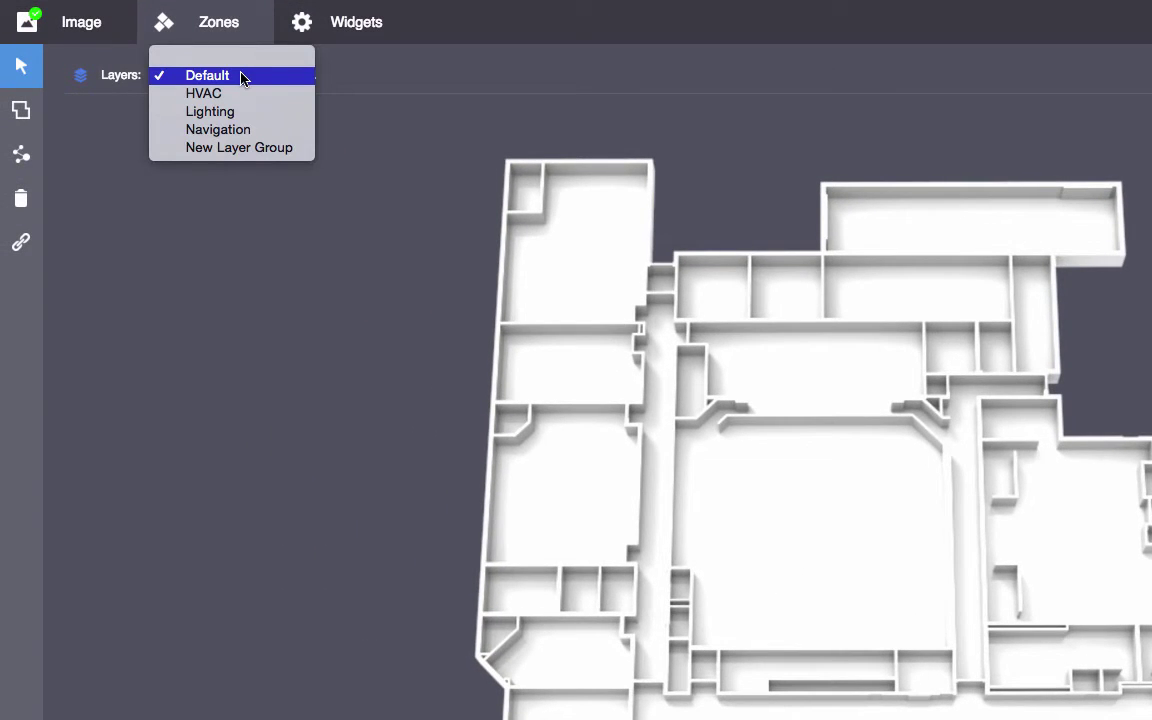
left_click(245, 97)
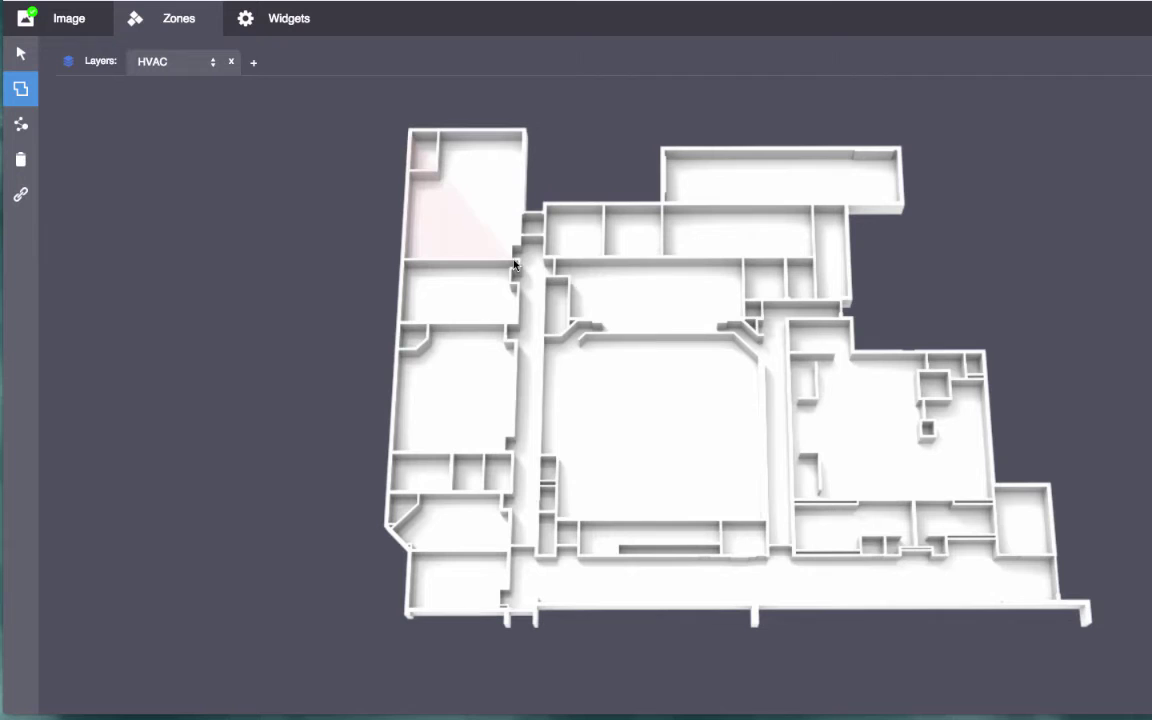
Step: Create pink HVAC zones over the top-left room and the room beneath it
left_click(462, 232)
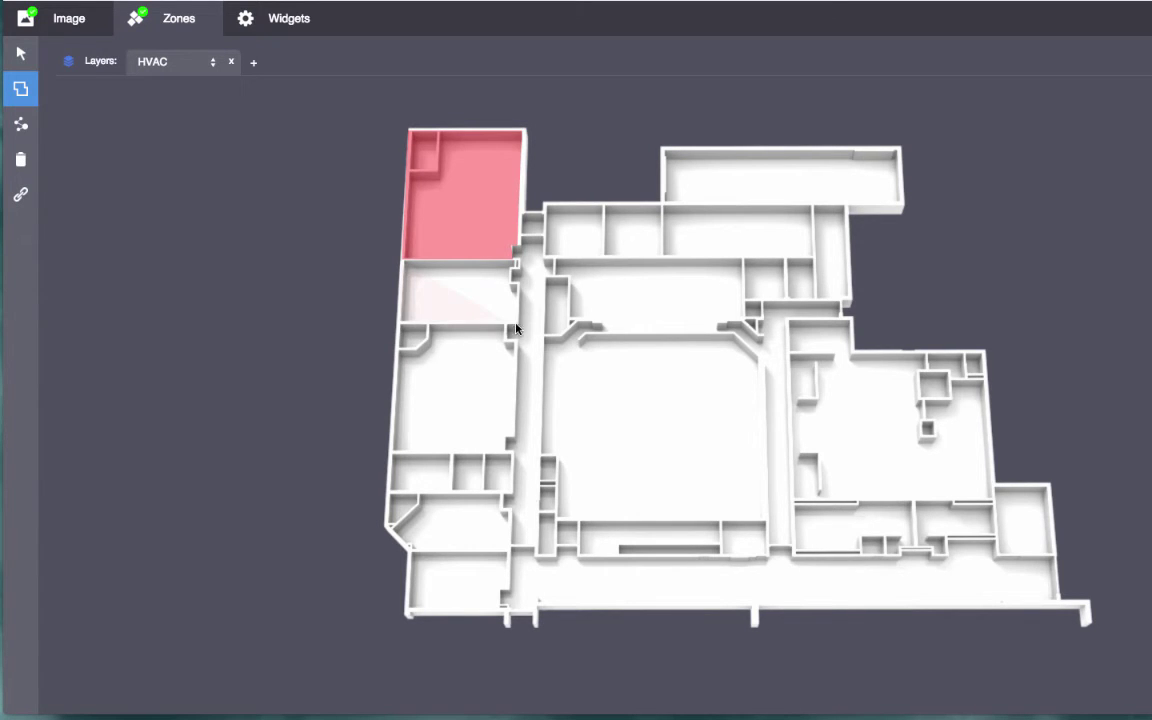
left_click(515, 274)
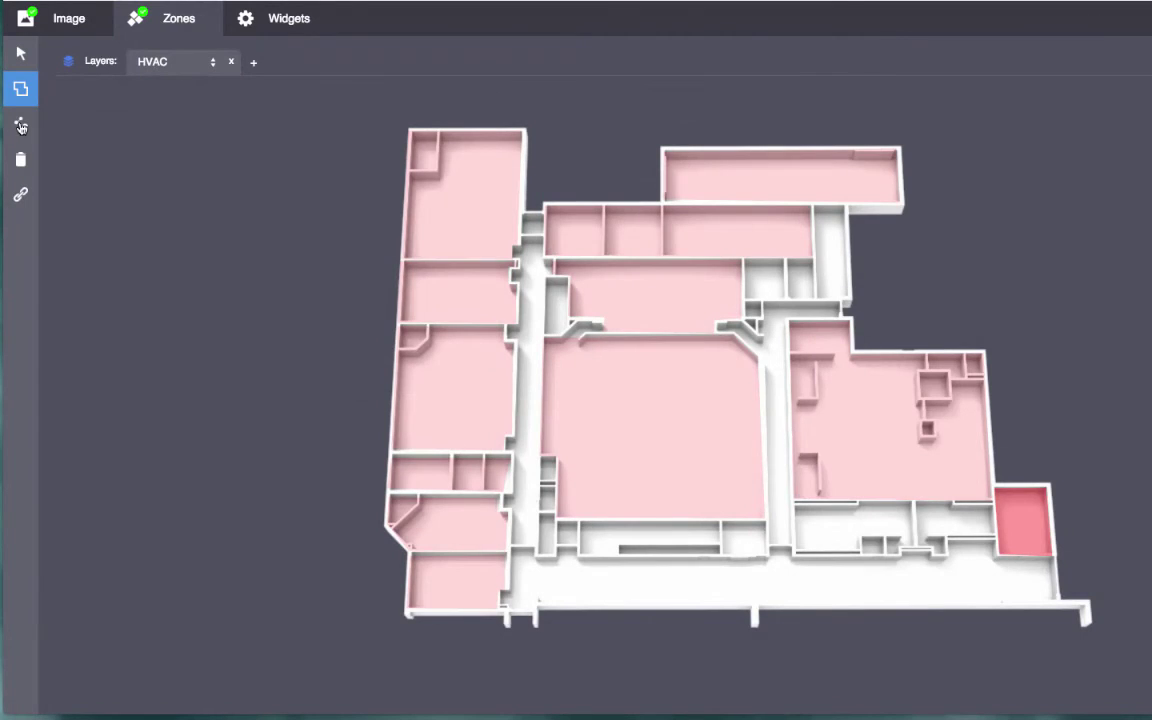
key("v")
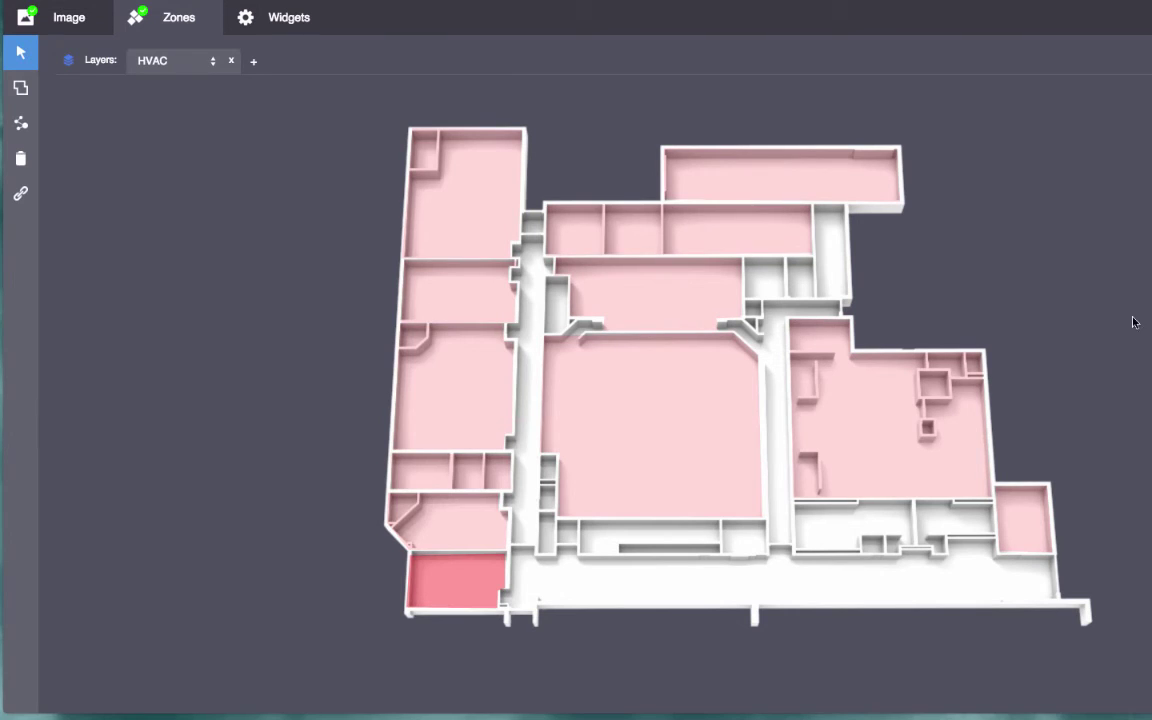
Step: Expand Floor A27 in the Project tree and bind VAV 2_11 to its room on the plan
left_click(20, 192)
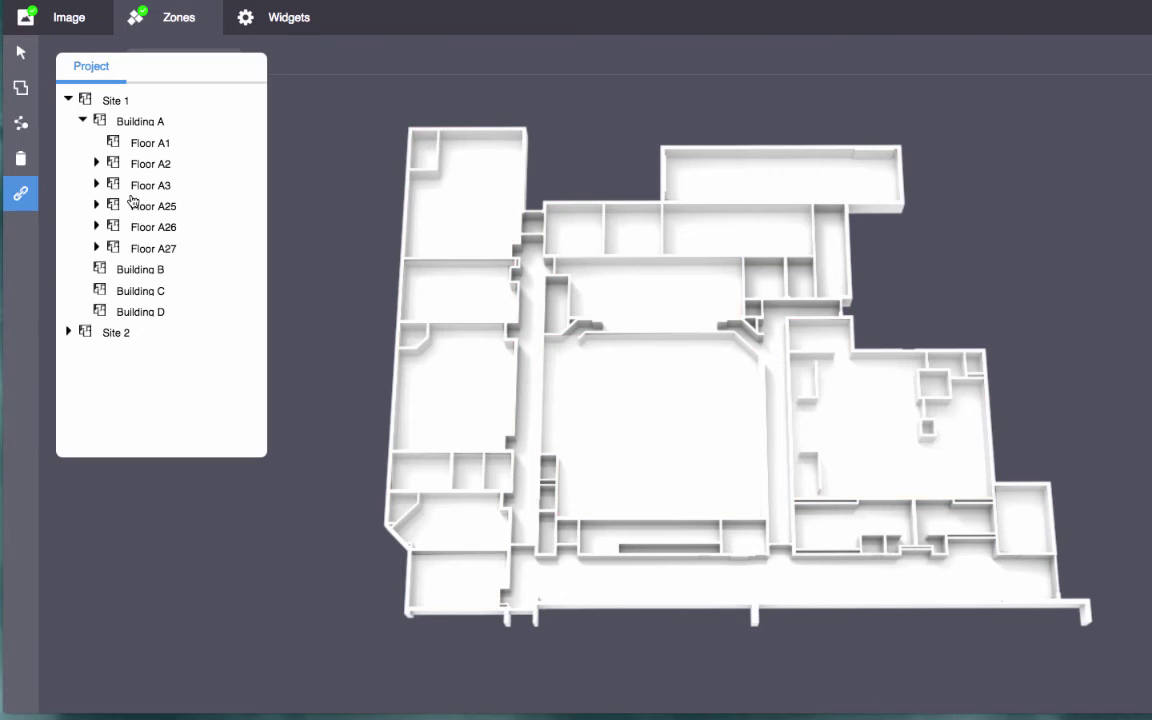
left_click(96, 247)
mouse_move(217, 305)
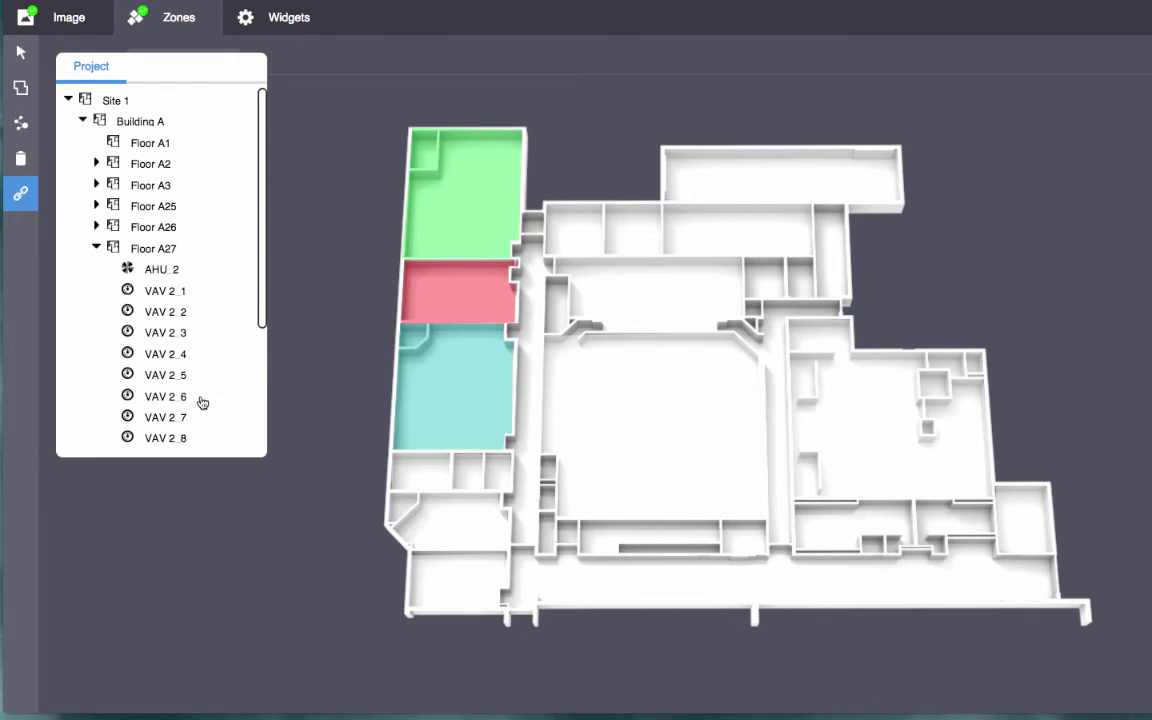
scroll(216, 398, "down", 3)
left_click_drag(216, 398, 1040, 545)
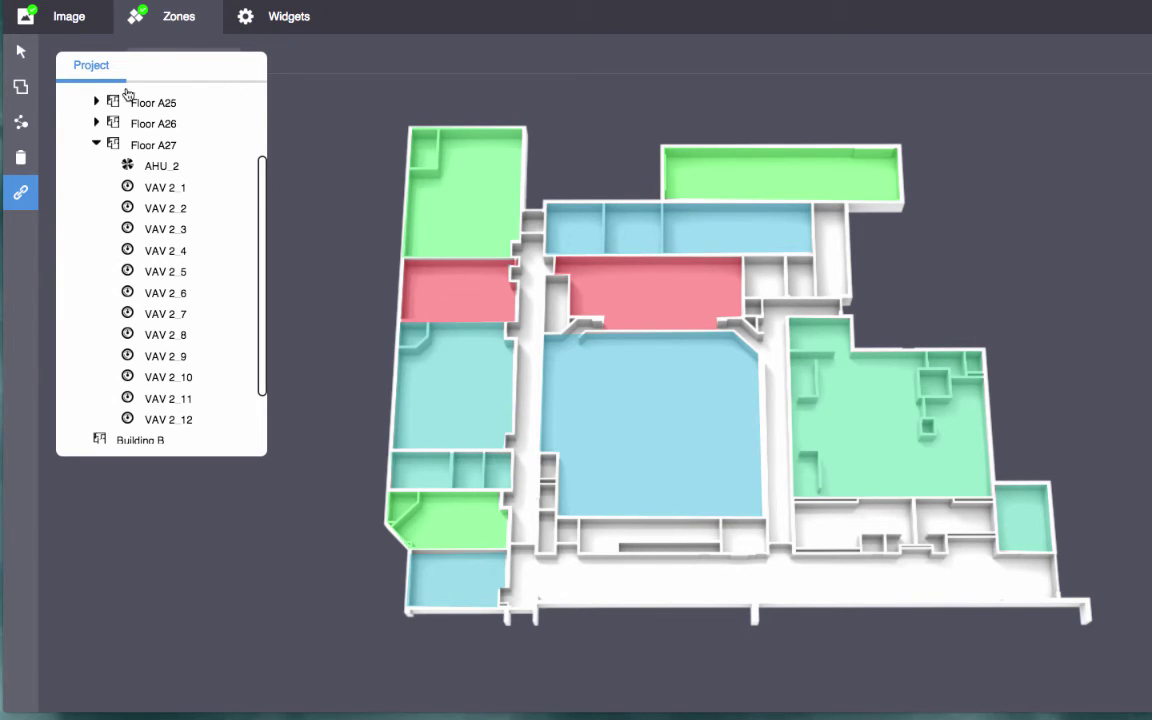
left_click(21, 52)
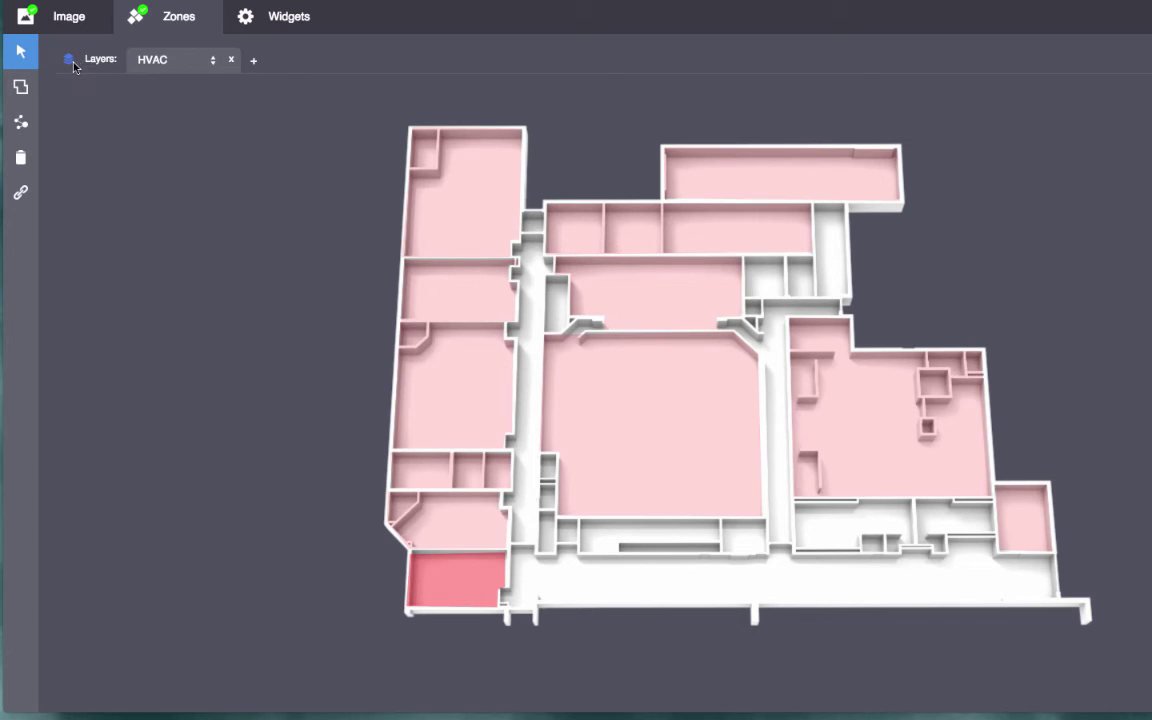
left_click(69, 62)
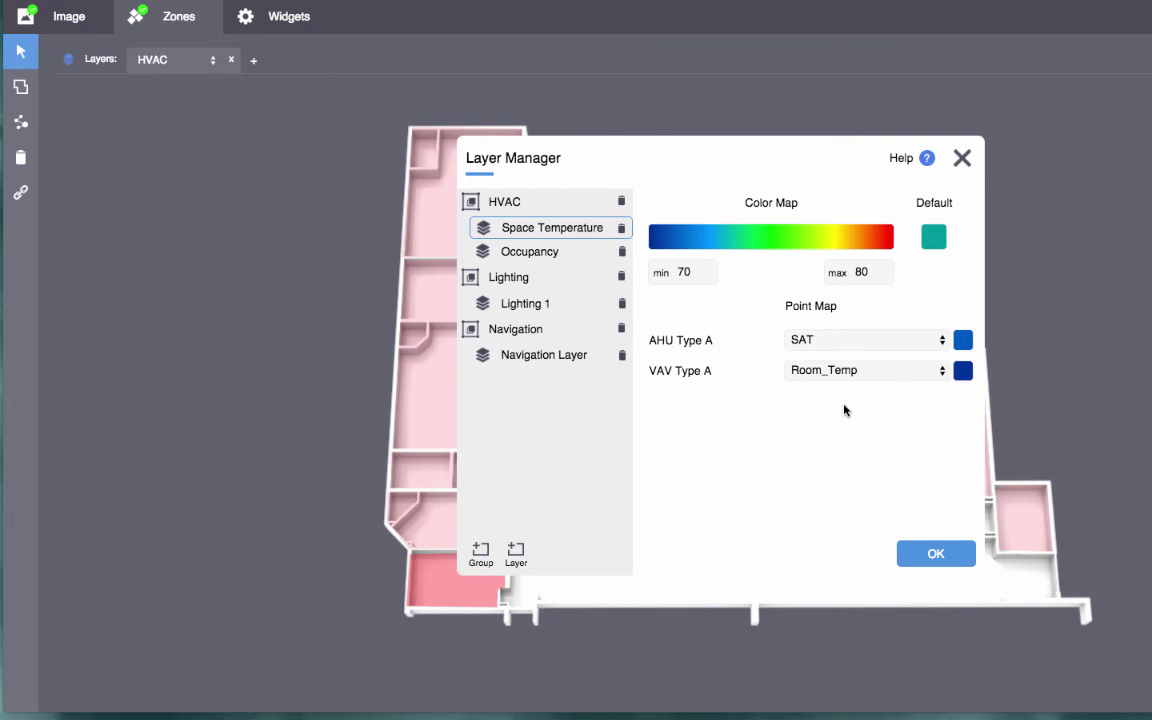
left_click(935, 553)
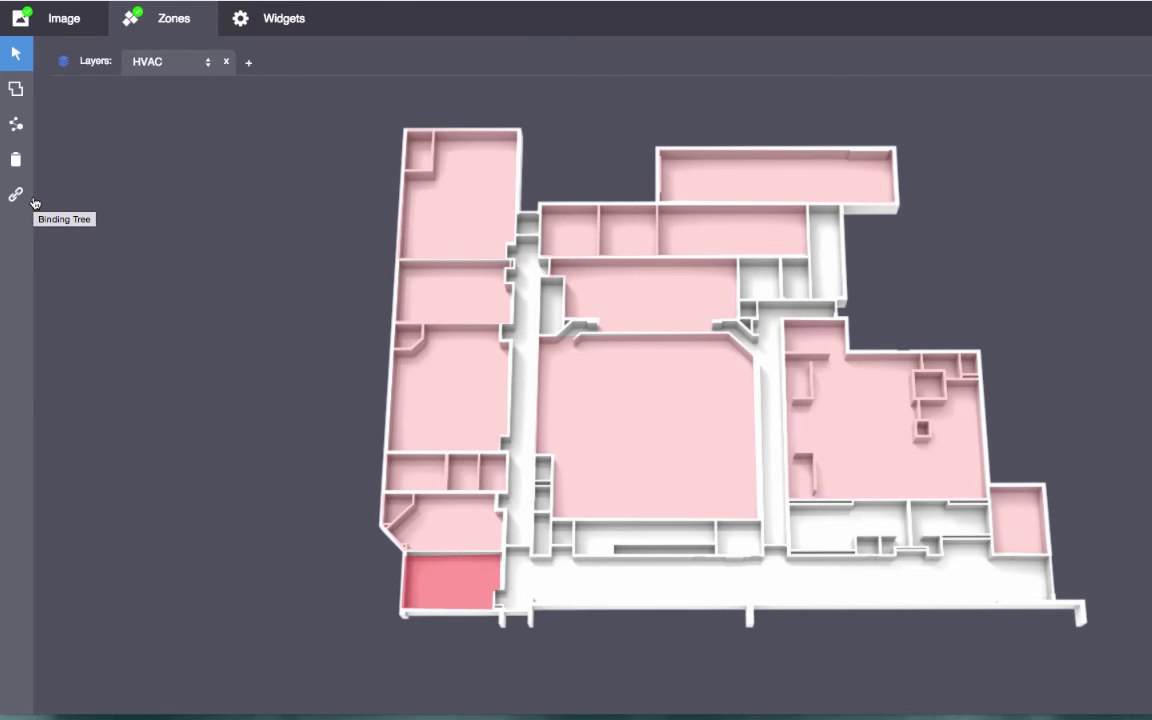
left_click(14, 124)
left_click(19, 196)
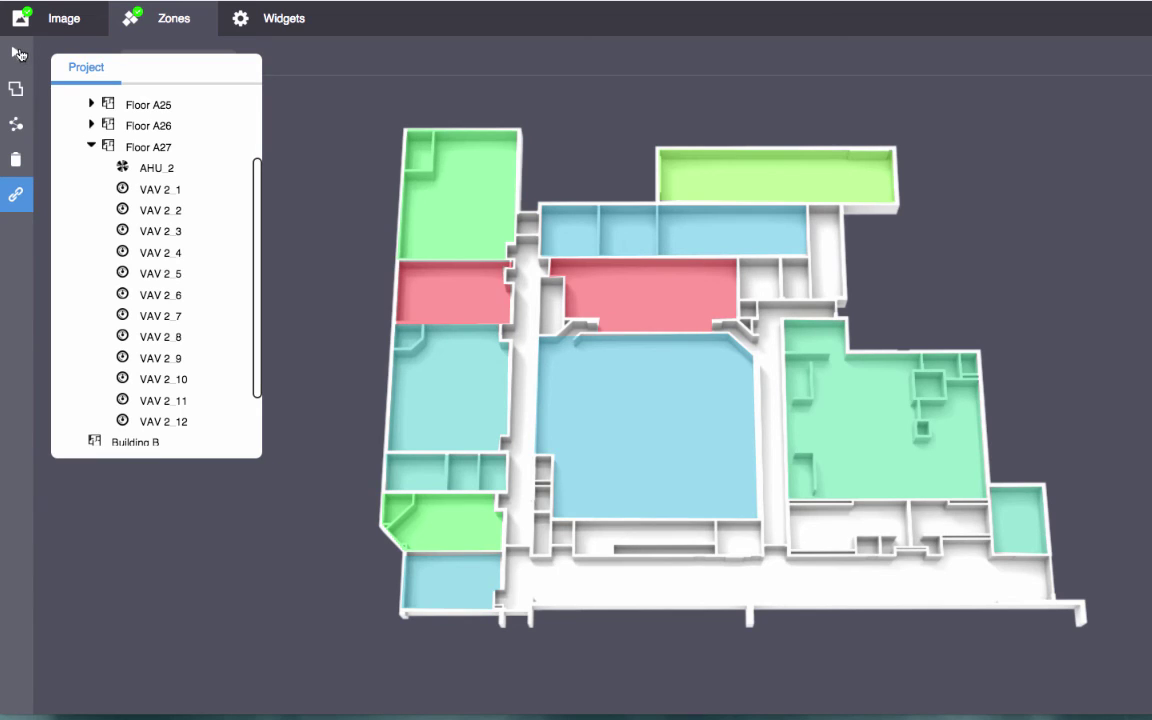
left_click(17, 53)
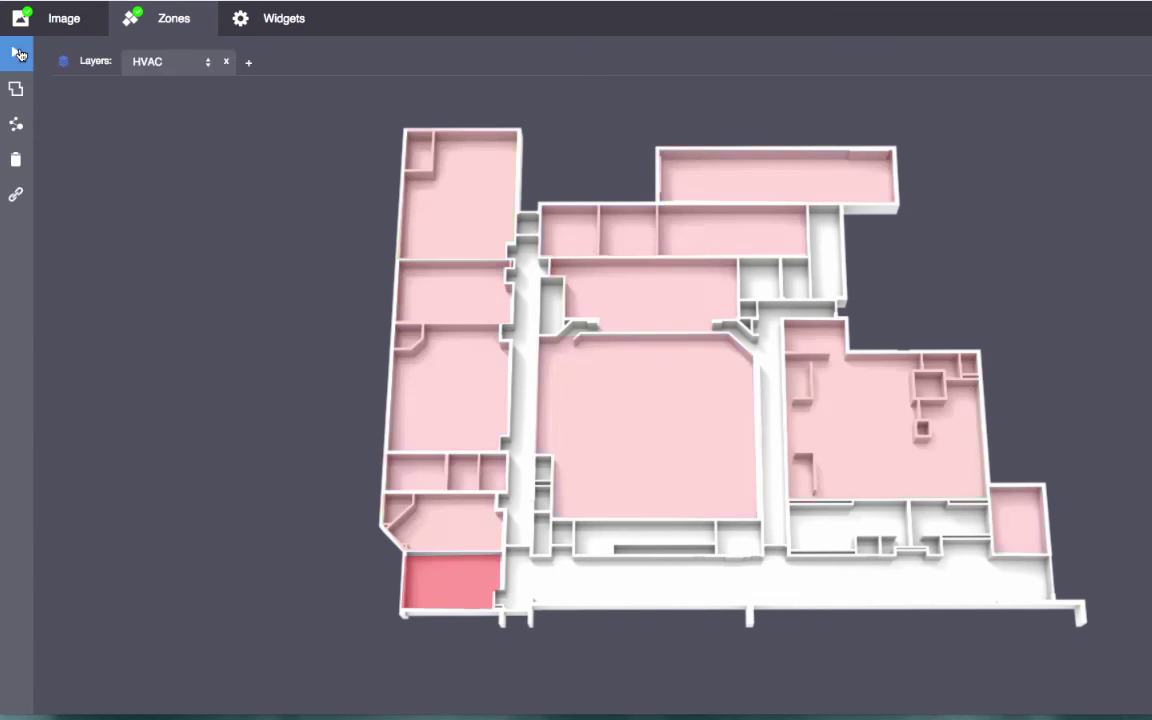
Step: Place a Text Value widget on the top-left room and bind it to VAV 2_1
left_click(270, 18)
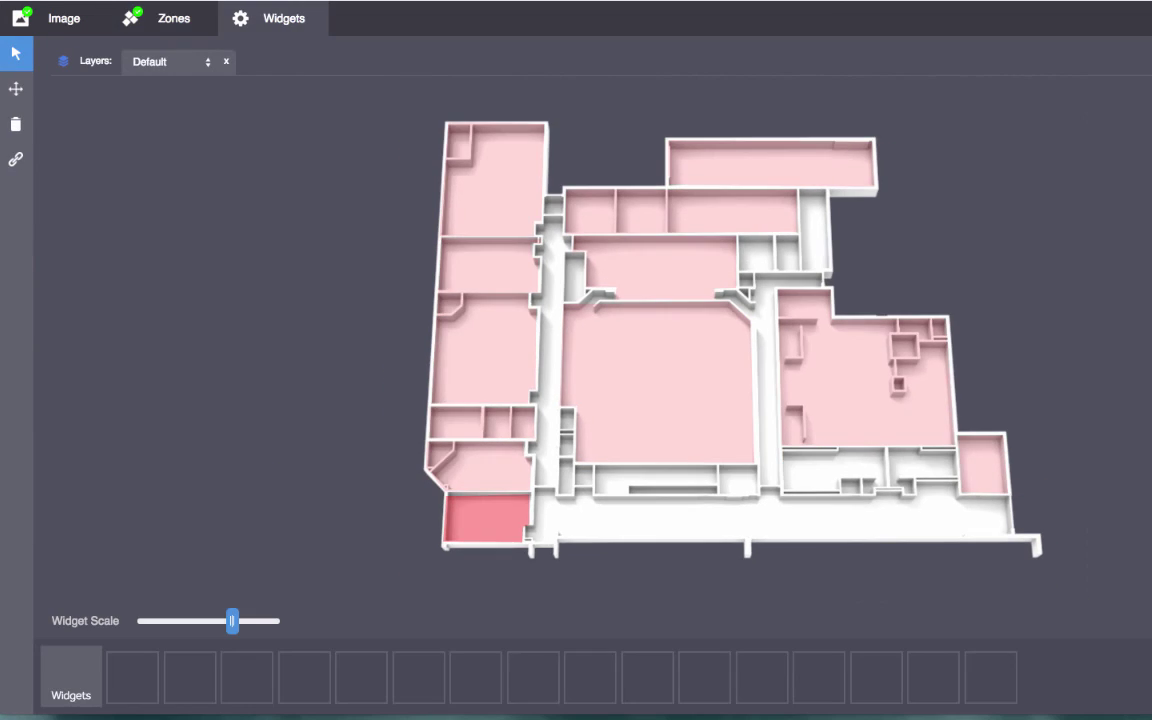
left_click_drag(185, 670, 480, 124)
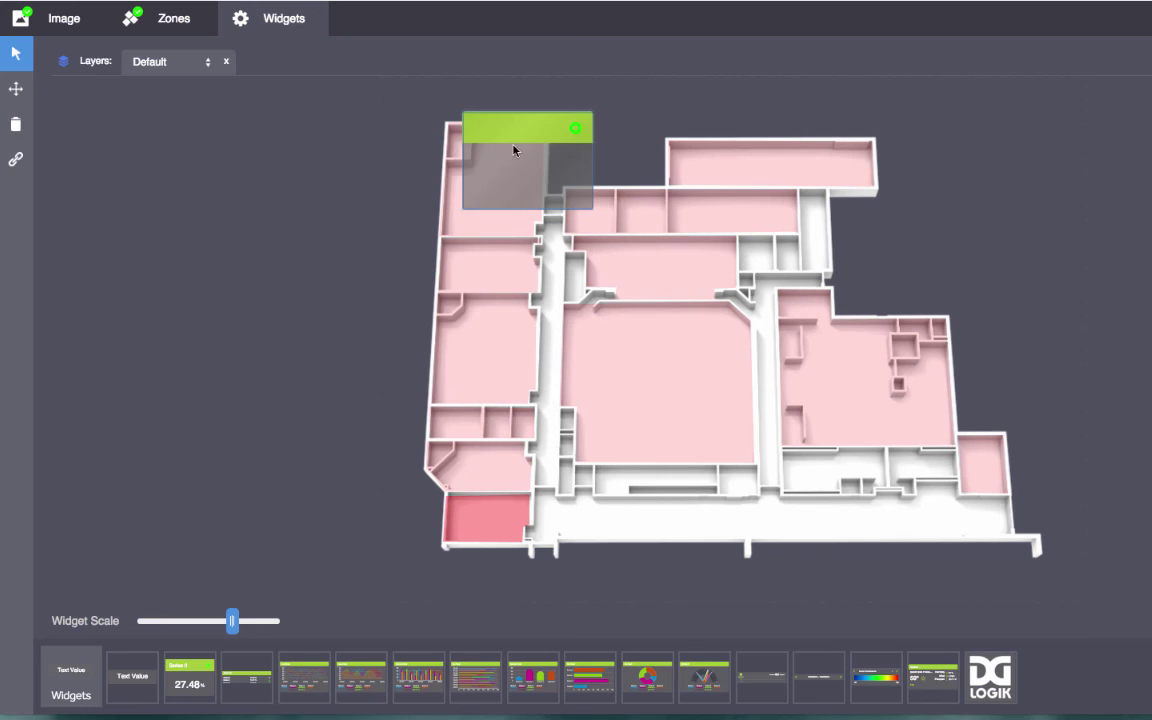
left_click(15, 162)
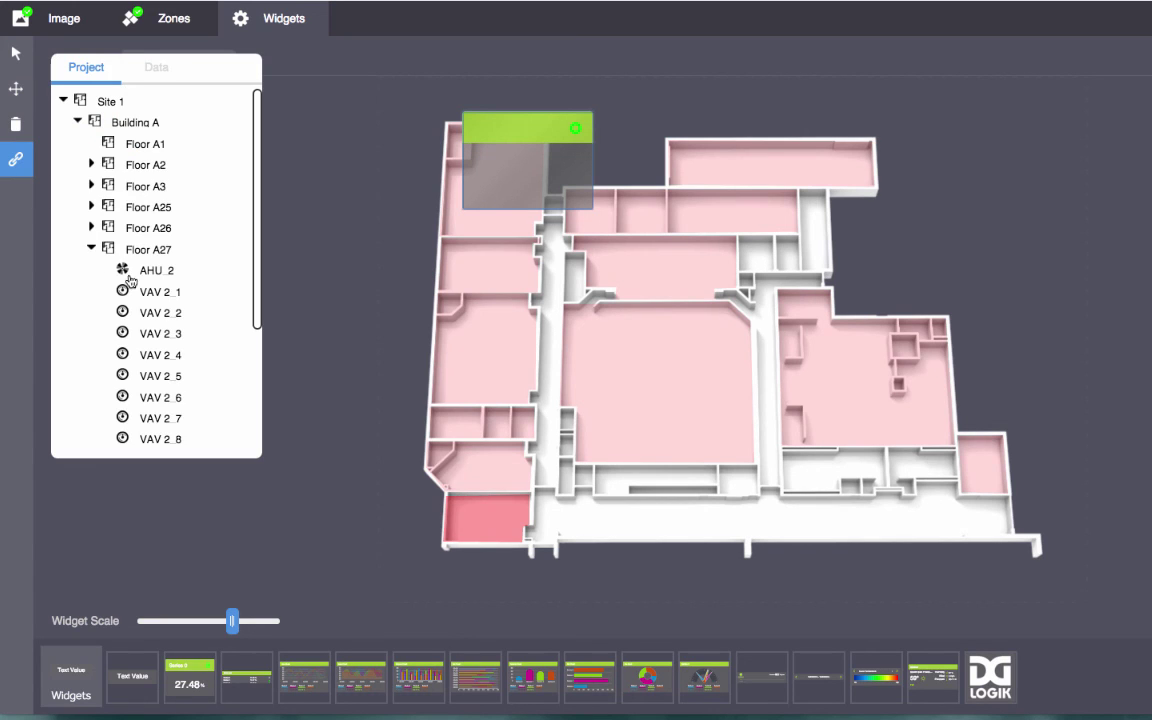
left_click_drag(140, 291, 516, 180)
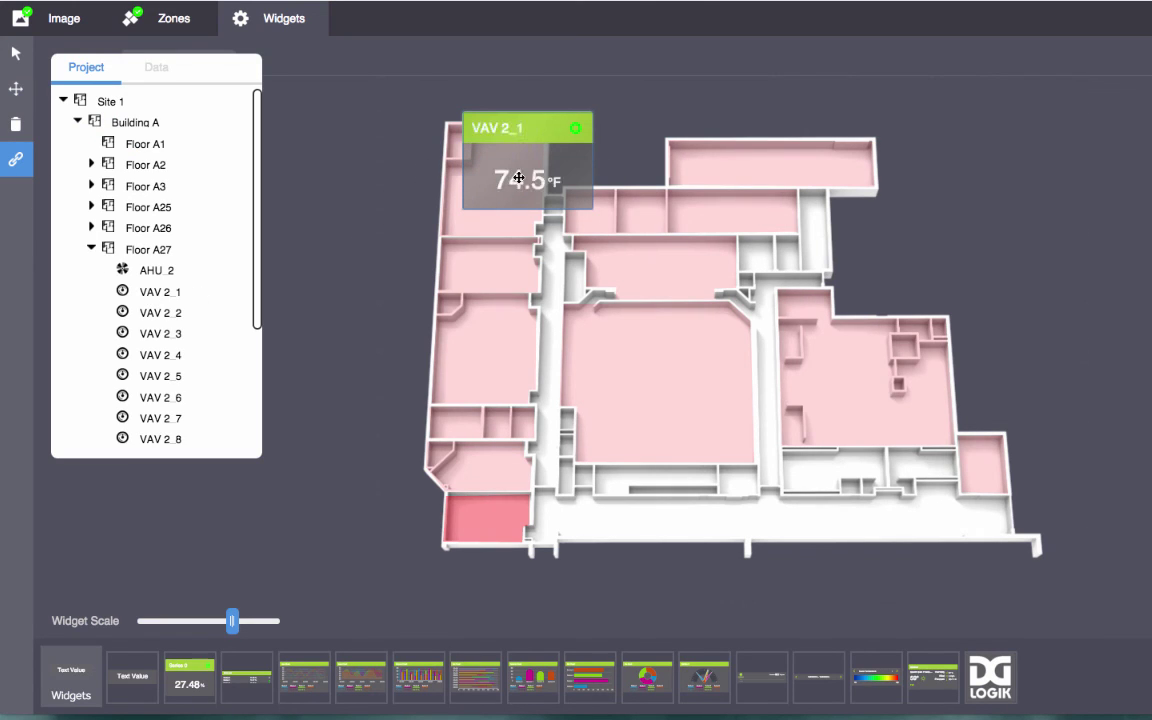
Step: Lower the Widget Scale and add more bound VAV value widgets to the rooms below and across the plan
left_click_drag(240, 621, 186, 621)
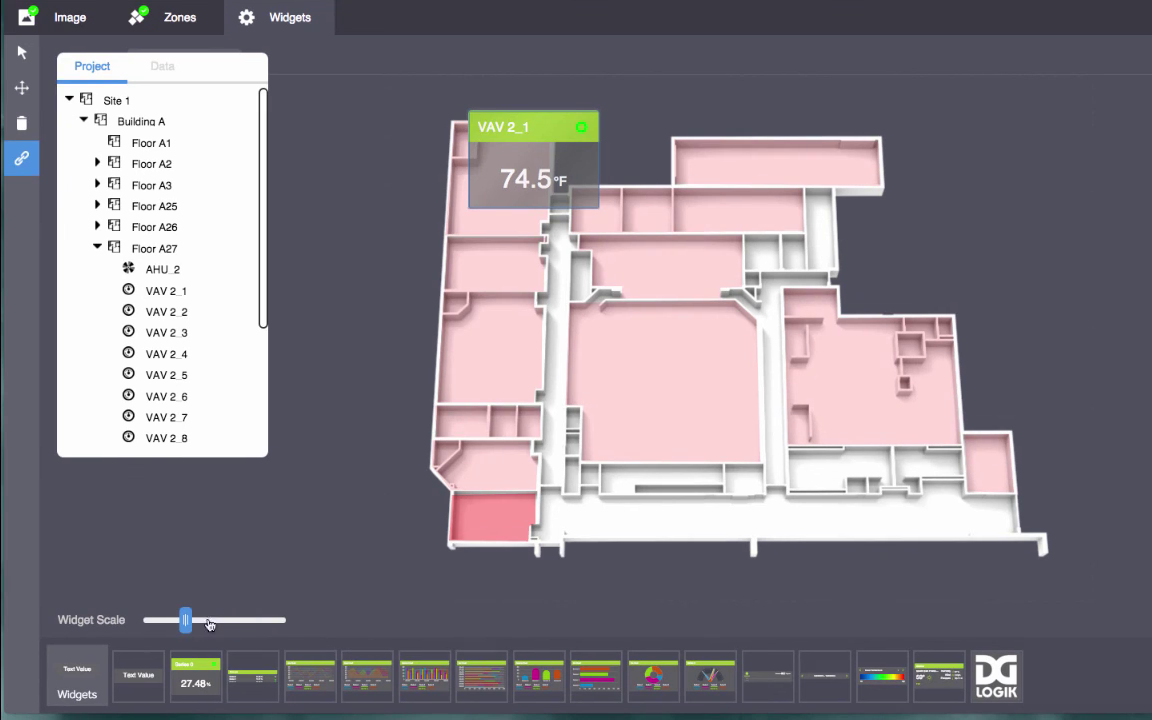
left_click_drag(195, 678, 481, 292)
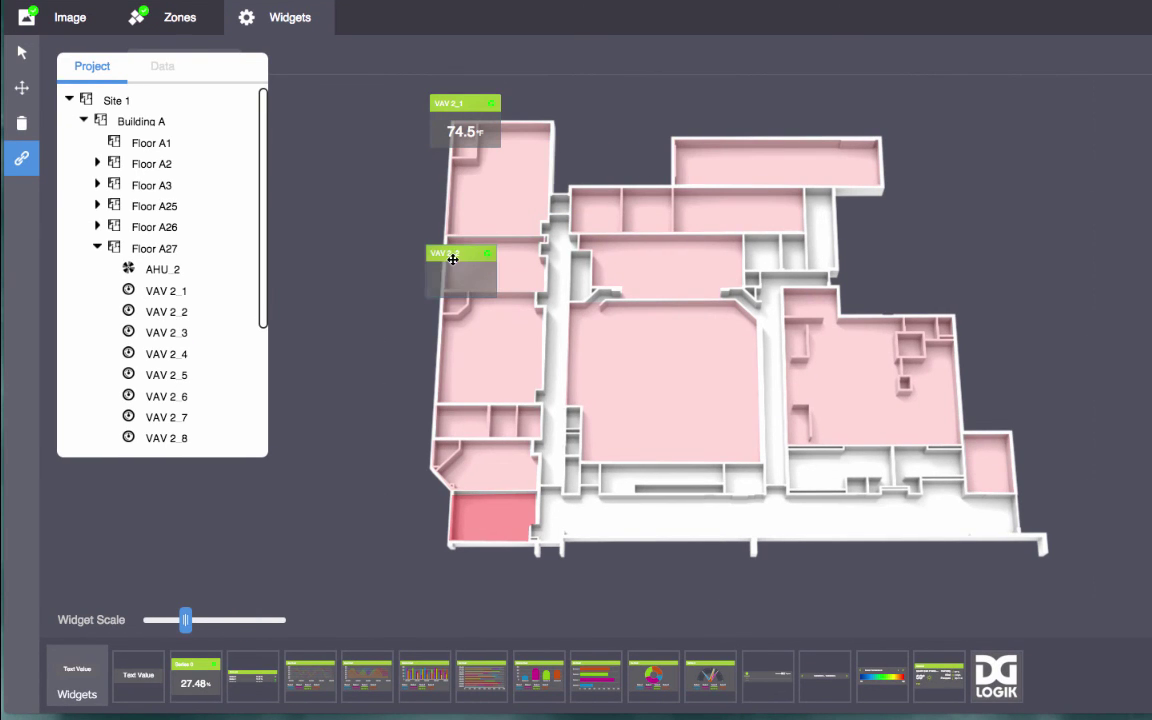
left_click_drag(195, 678, 581, 327)
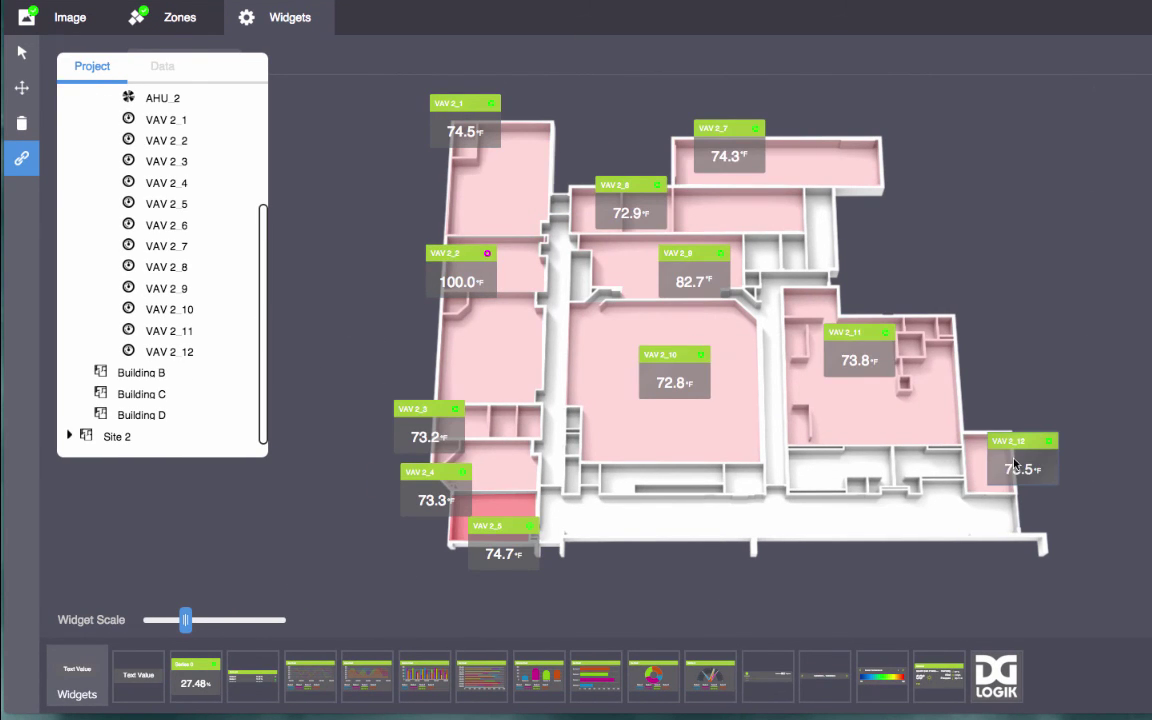
Step: Reposition the VAV 2_1 to 2_5 and VAV 2_9 callouts over their rooms
left_click_drag(465, 104, 456, 120)
left_click_drag(460, 253, 454, 248)
left_click_drag(429, 405, 456, 401)
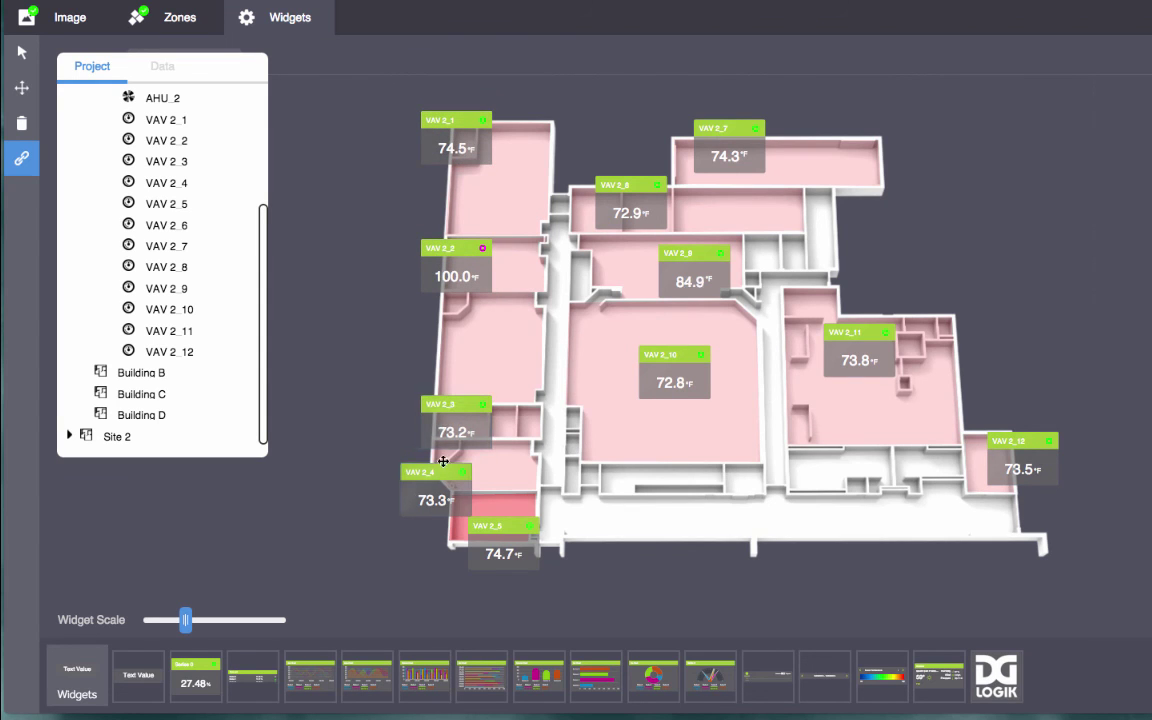
left_click_drag(432, 471, 445, 467)
left_click_drag(492, 525, 449, 532)
left_click_drag(692, 255, 692, 239)
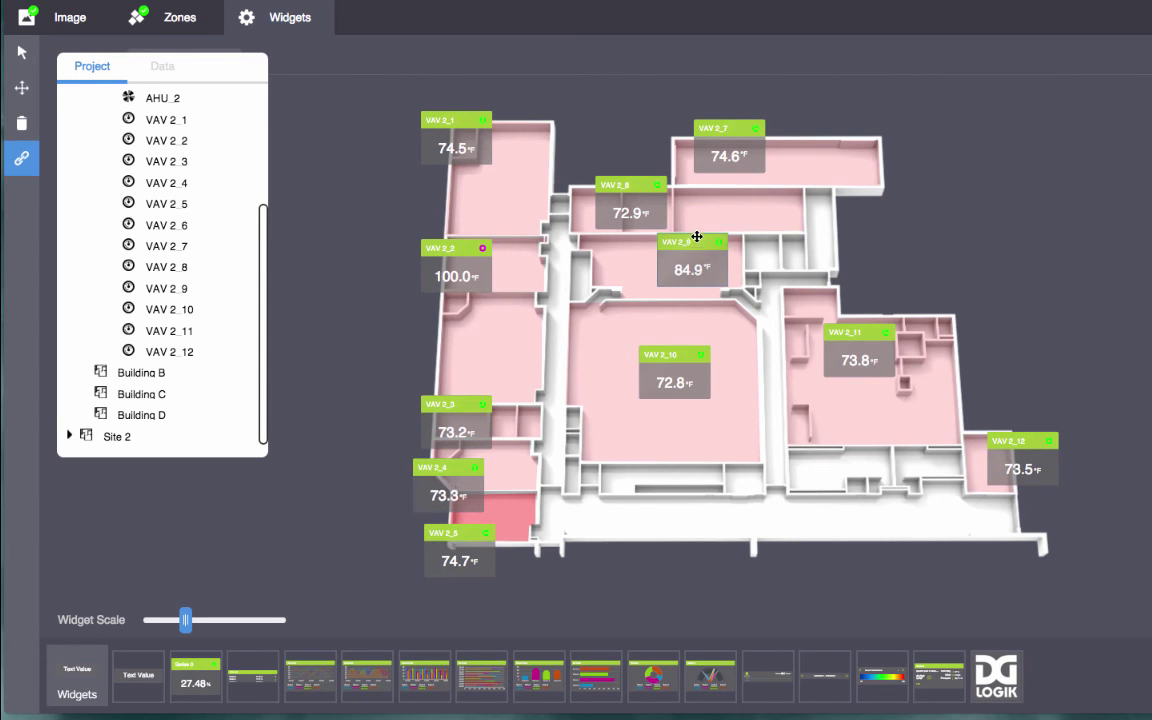